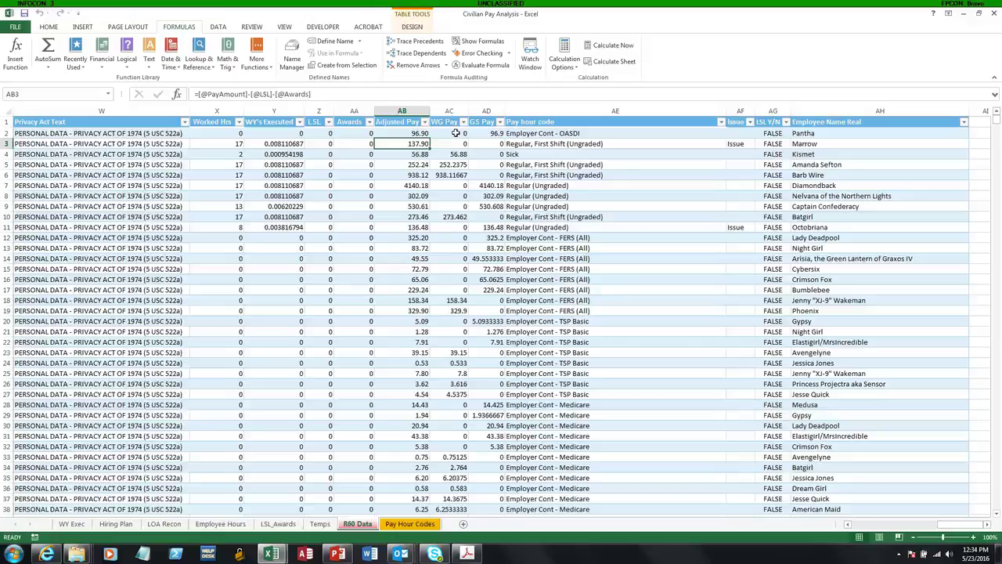
Inspect the formulas behind the WG Pay and GS Pay columns in row 2 of the R60 Data sheet
left_click(454, 133)
left_click(481, 133)
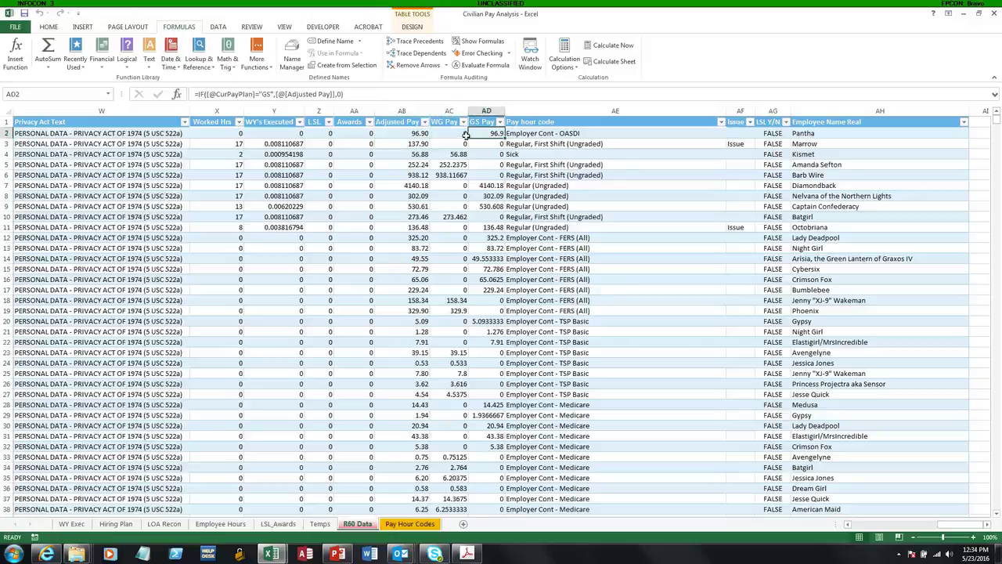
left_click(458, 135)
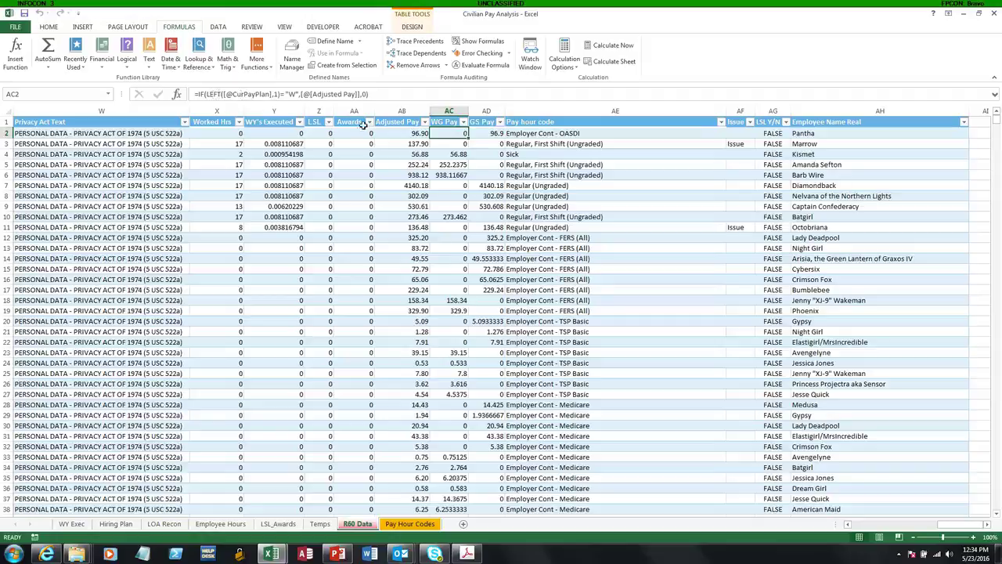
Check which pay plan codes the CurPayPlan column filter offers, leave it unfiltered and return to the WG Pay column
left_click_drag(944, 525, 857, 530)
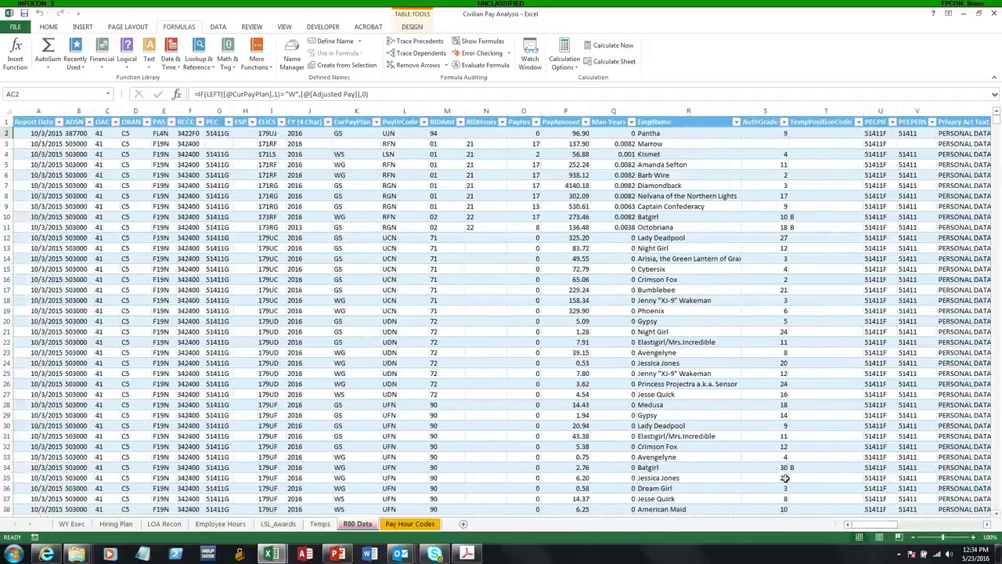
left_click(376, 122)
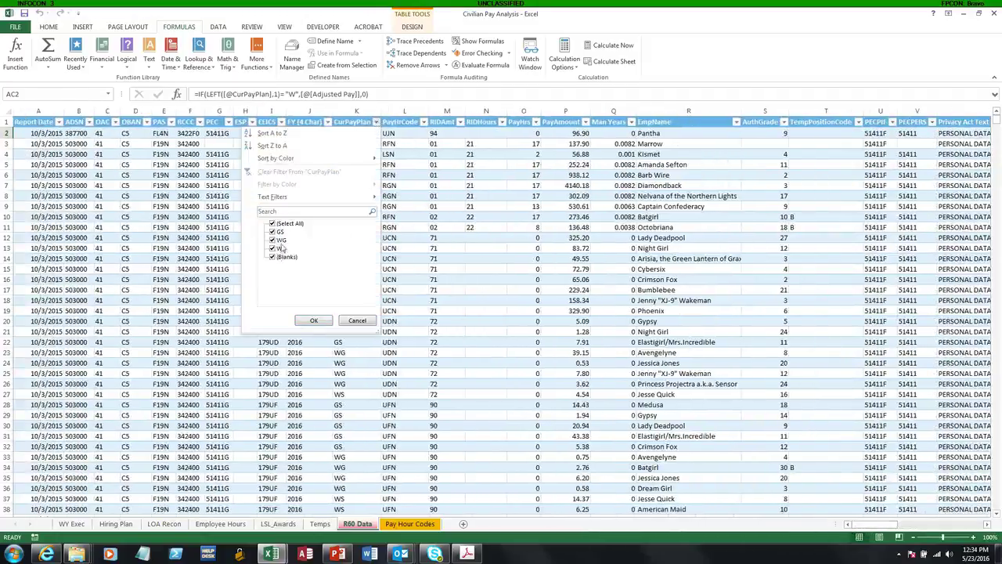
left_click(356, 321)
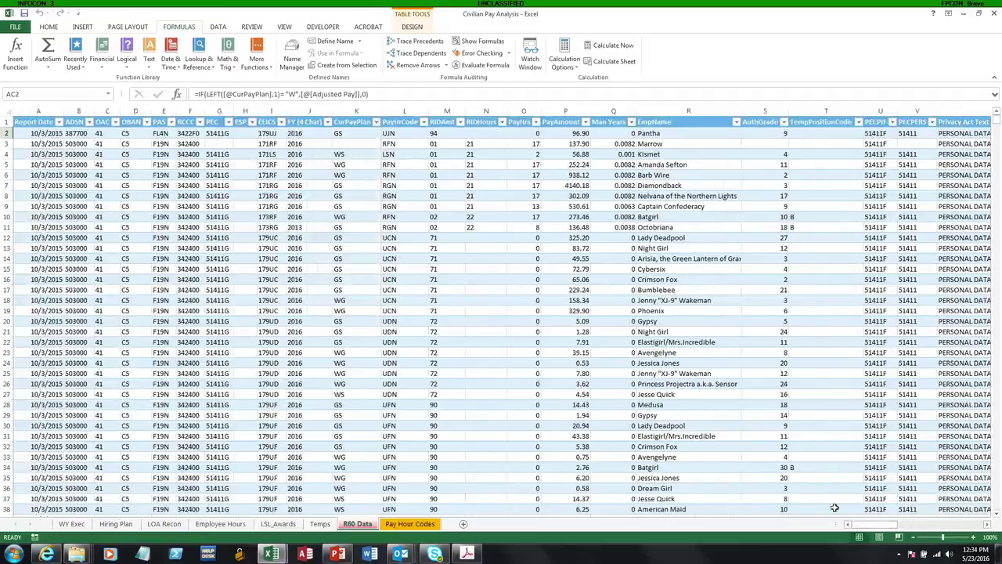
left_click_drag(877, 523, 968, 523)
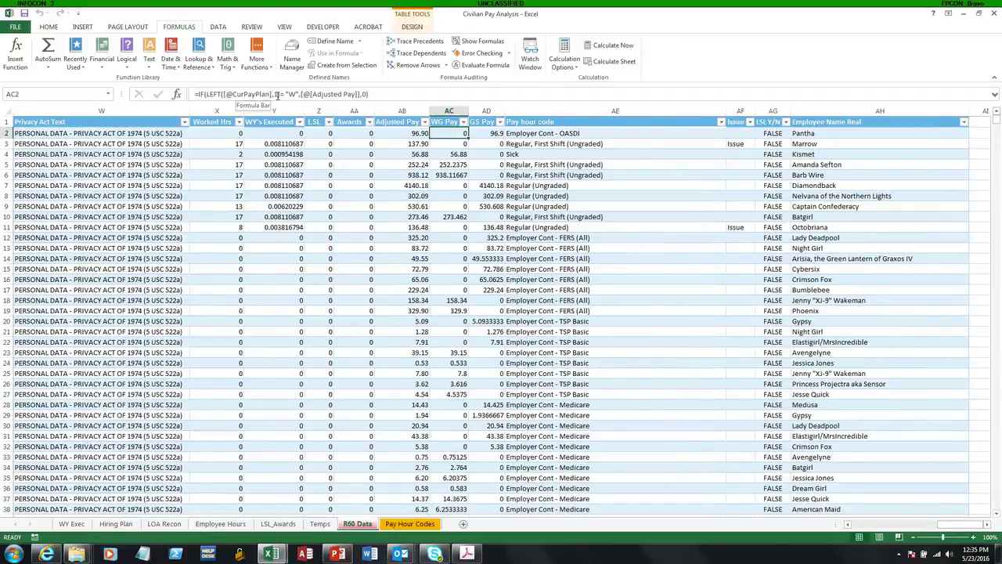
Inspect the GS Pay formulas in rows 2 and 3 and the Pay hour code lookup formula in row 2
left_click(486, 134)
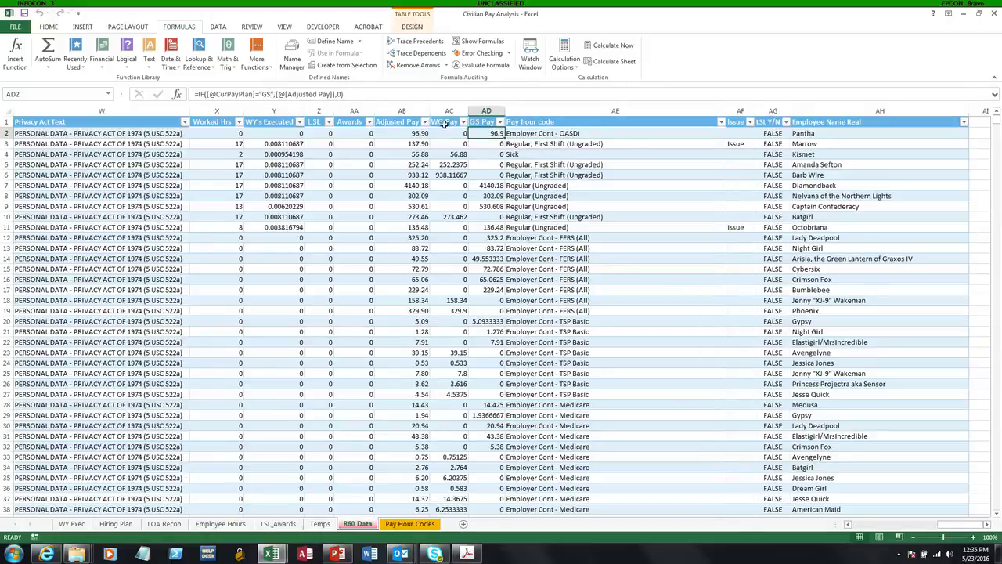
left_click(482, 143)
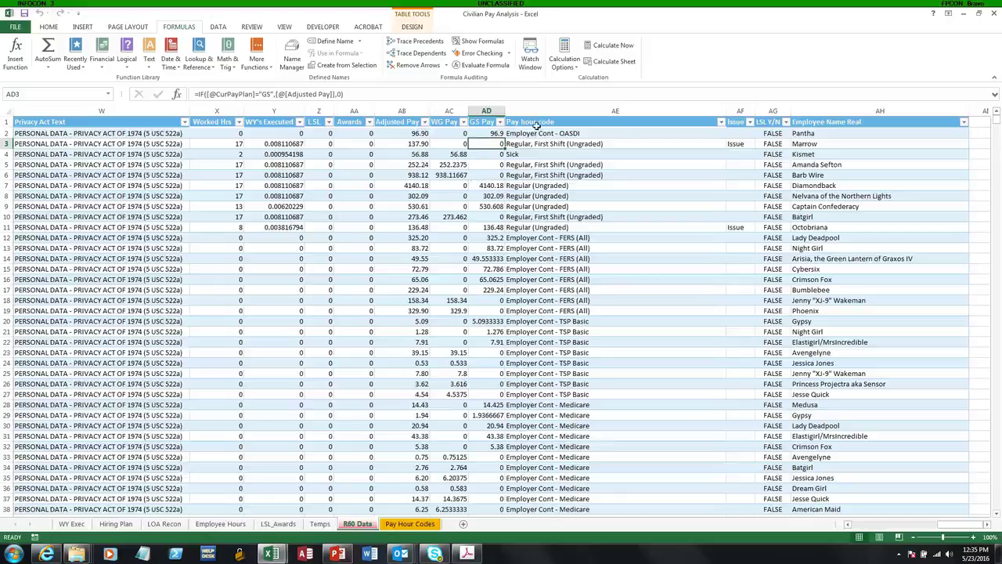
left_click(612, 135)
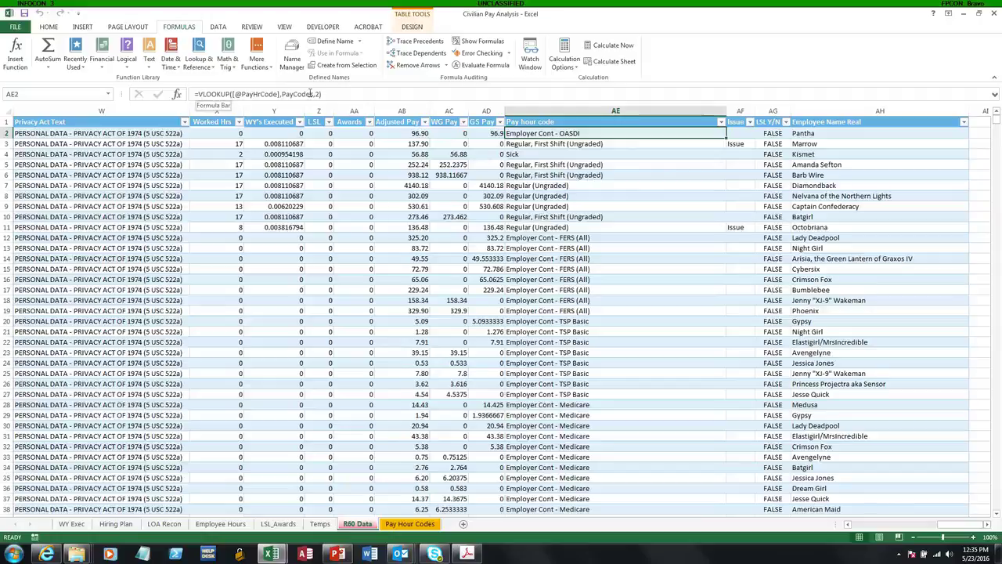
Review the PayHrCode and PayHourCodeDesc columns on the Pay Hour Codes sheet, and return to the R60 Data sheet
left_click(411, 524)
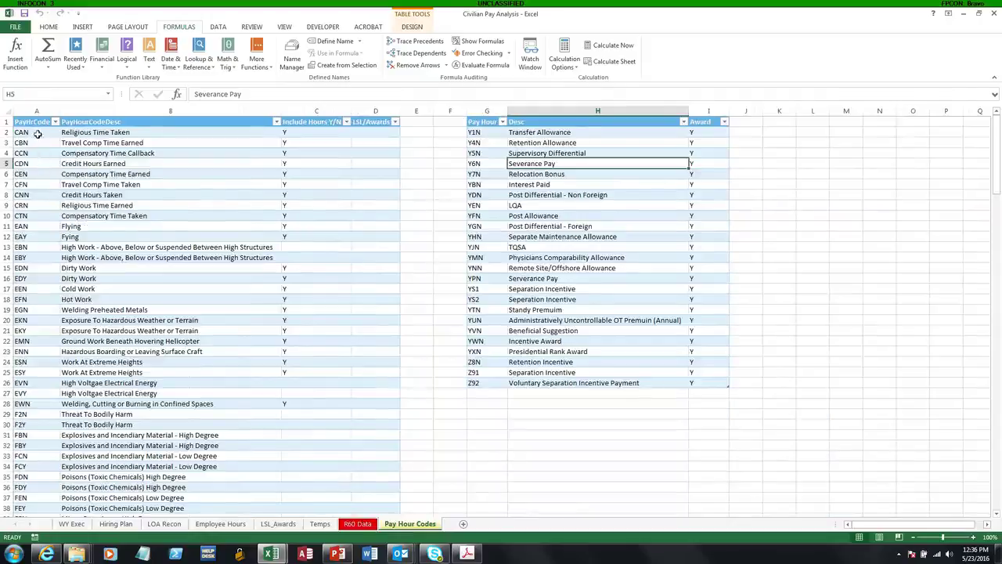
left_click_drag(37, 133, 47, 337)
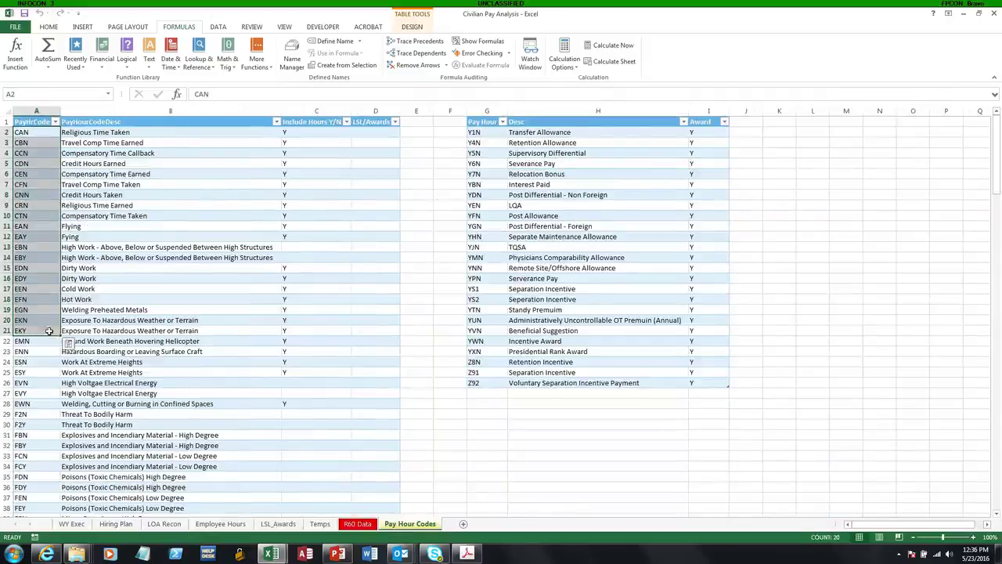
left_click(123, 122)
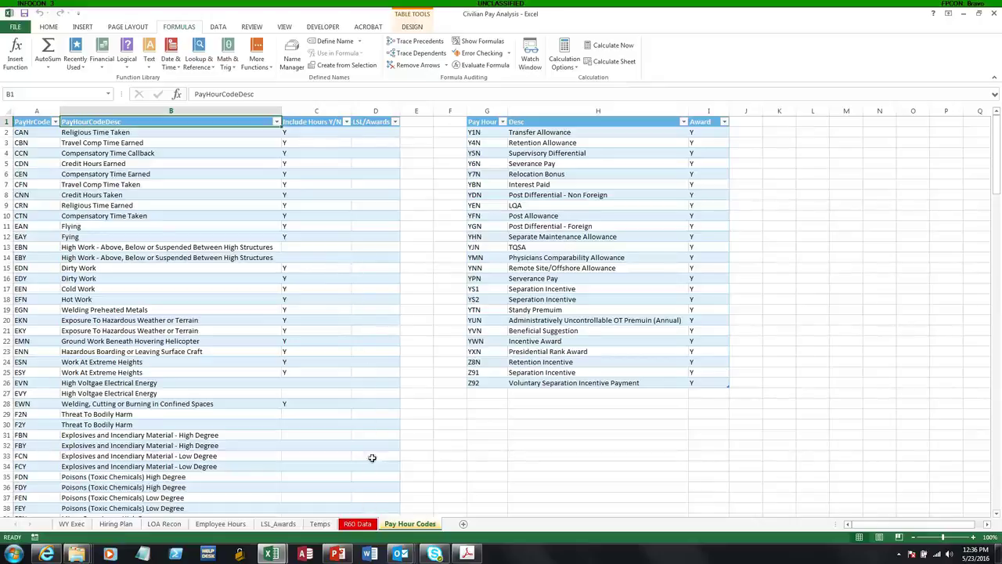
left_click(360, 524)
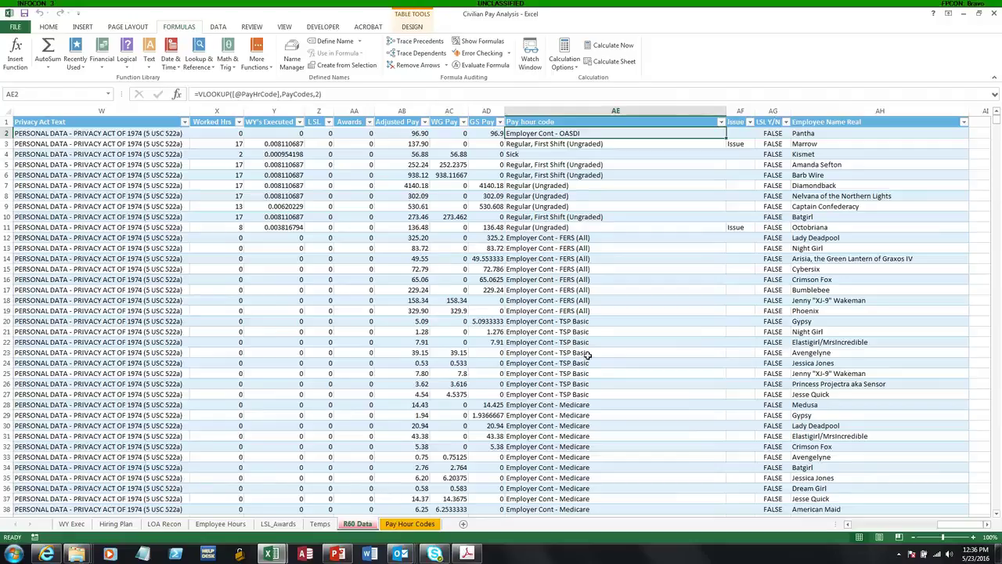
Evaluate the Issue formula in cell AF2 part by part through to its final result, and close the evaluation
left_click(738, 132)
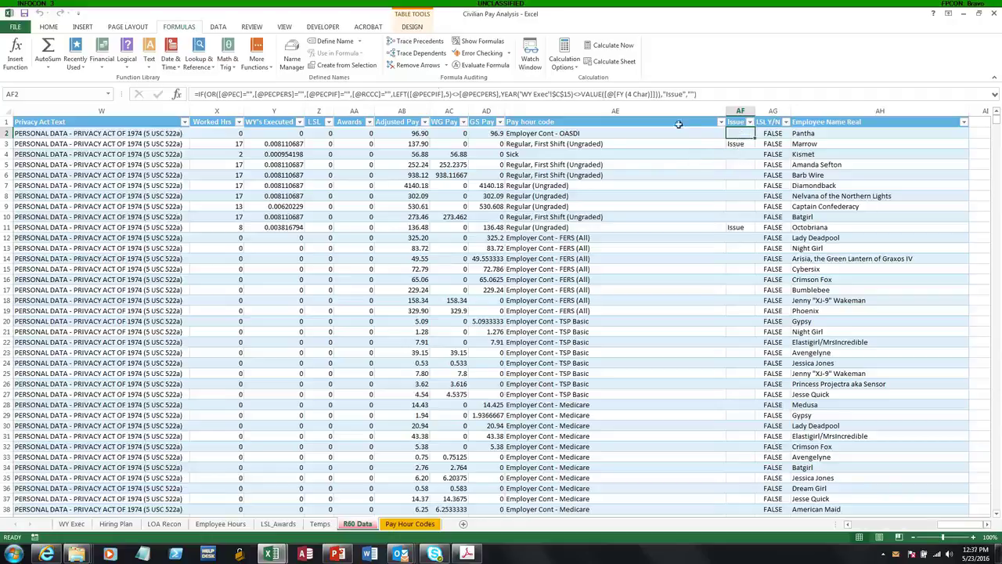
left_click(502, 68)
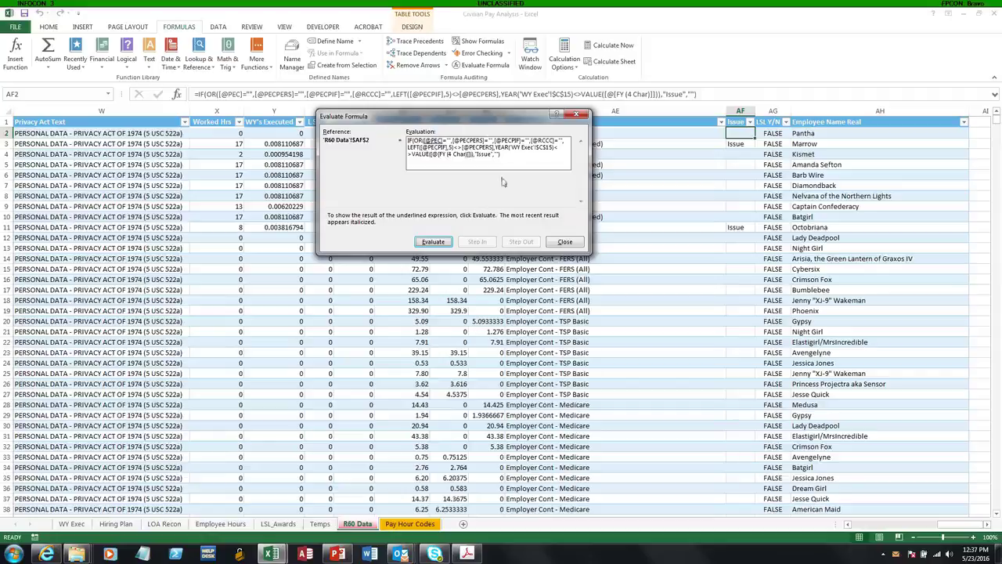
left_click(444, 244)
left_click(447, 246)
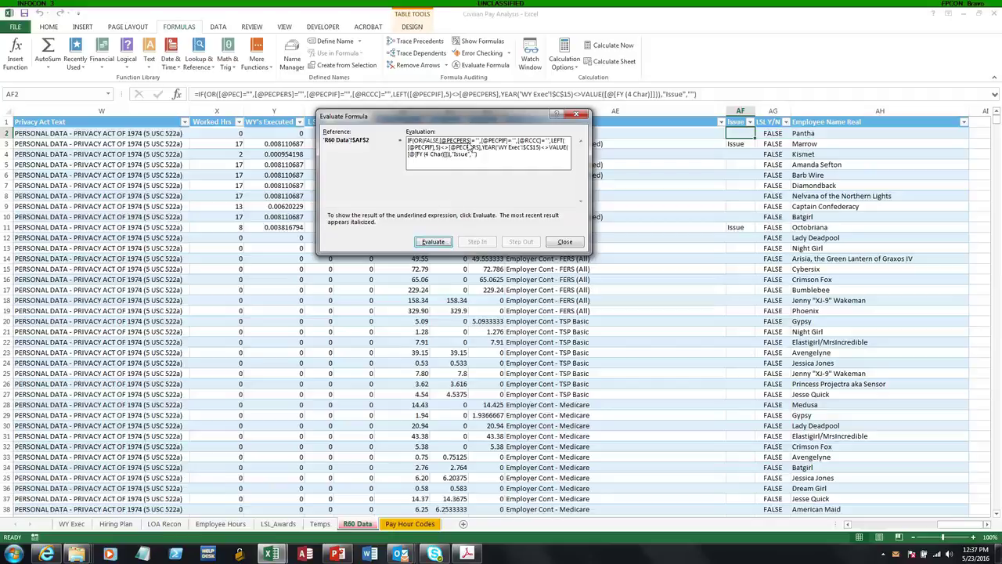
left_click(447, 246)
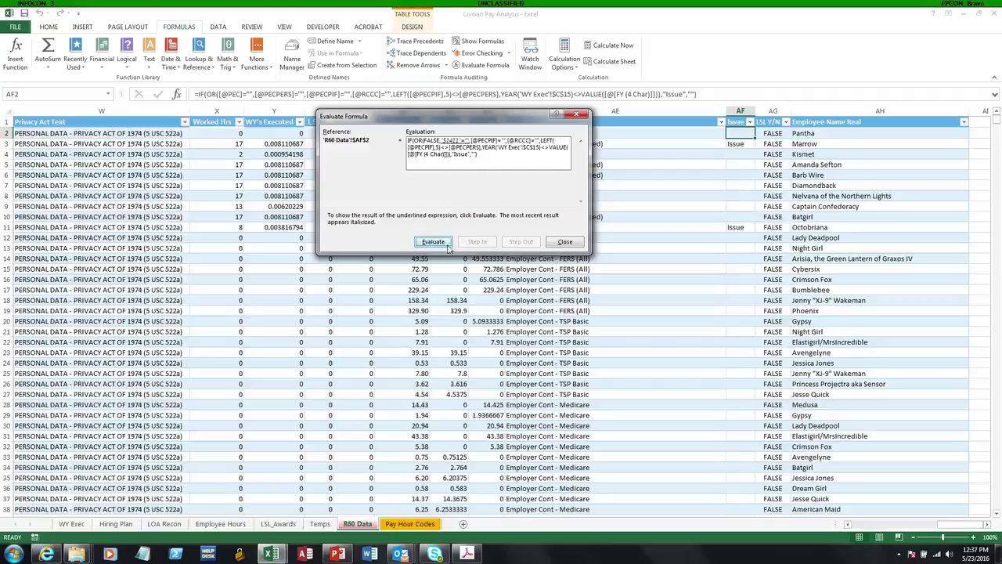
left_click(440, 243)
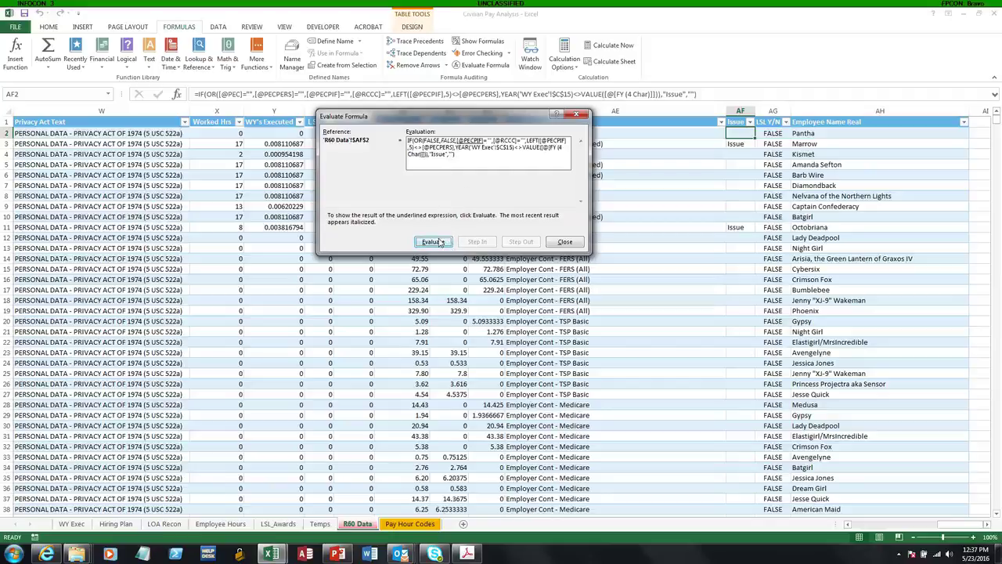
left_click(440, 243)
left_click(440, 243)
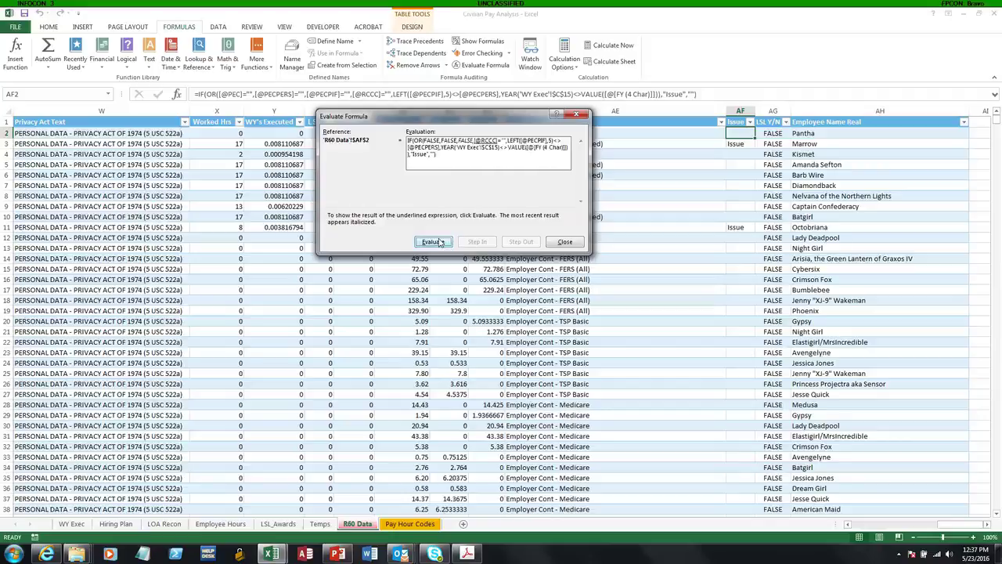
left_click(441, 243)
left_click(440, 243)
left_click(440, 242)
left_click(441, 243)
left_click(441, 242)
left_click(440, 243)
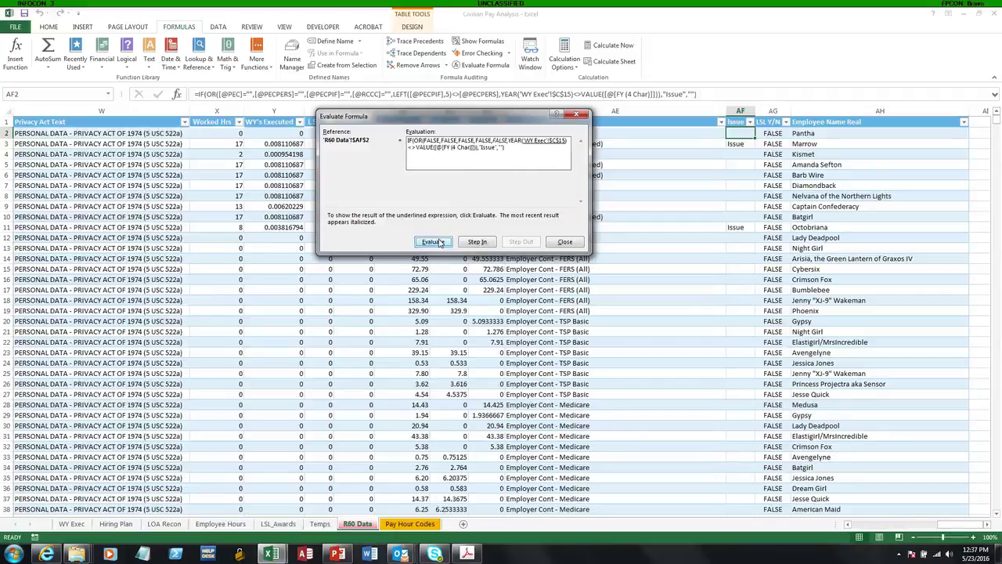
left_click(441, 243)
left_click(441, 243)
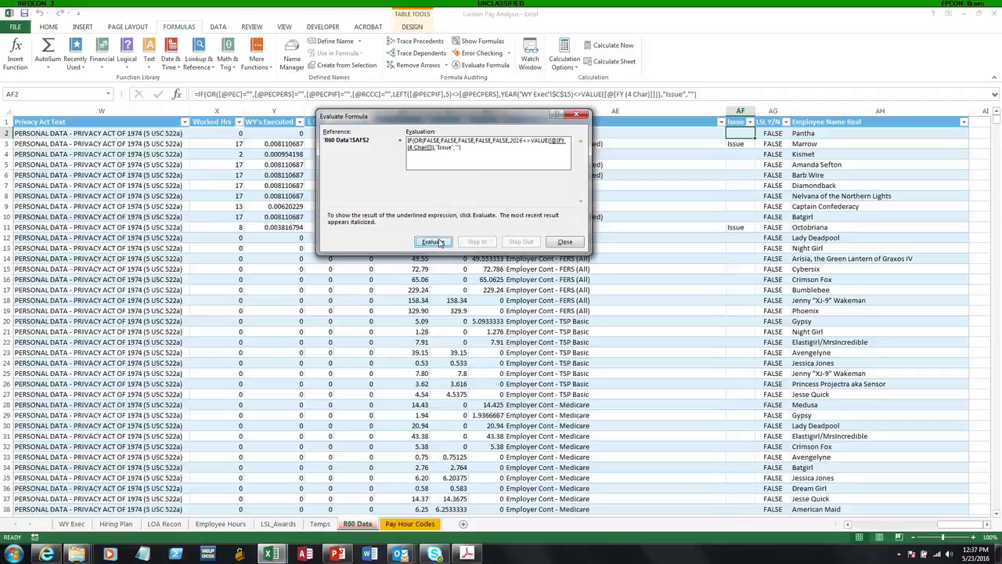
left_click(441, 242)
left_click(440, 243)
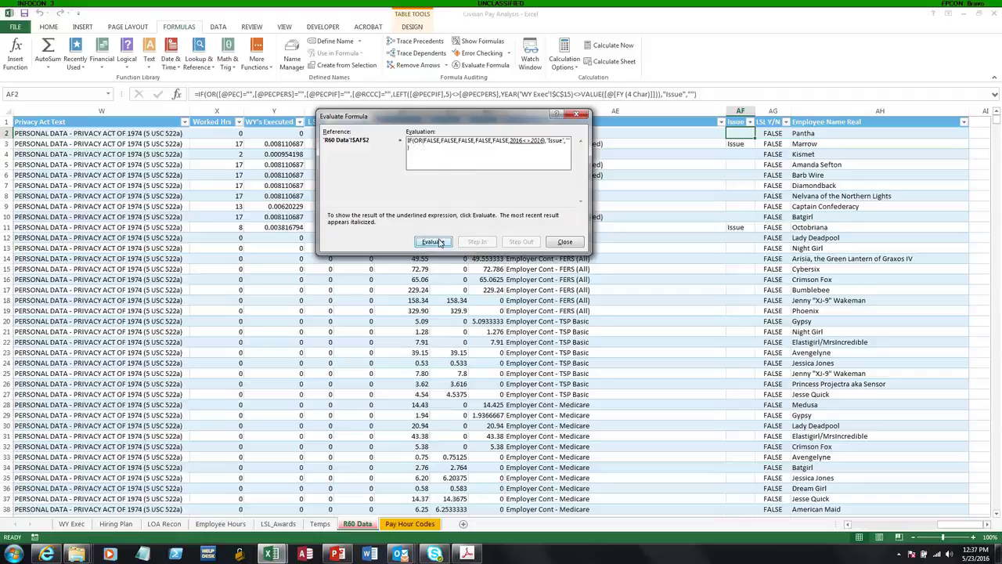
left_click(441, 243)
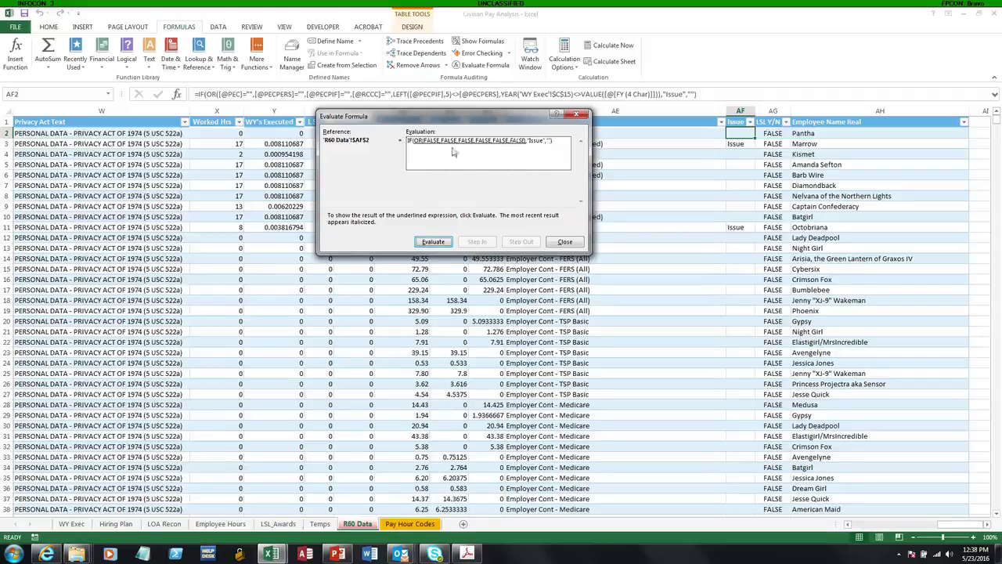
left_click(449, 244)
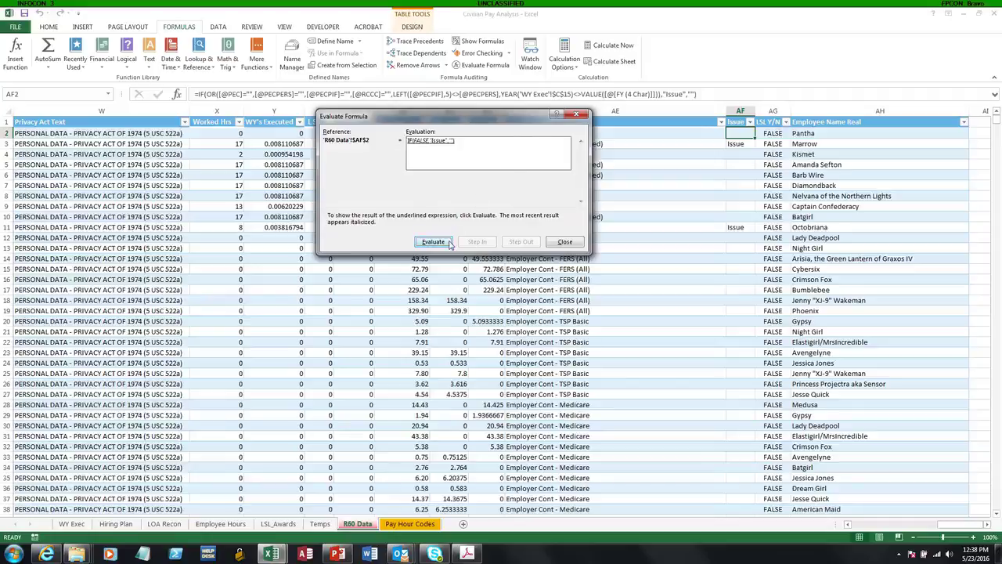
left_click(450, 244)
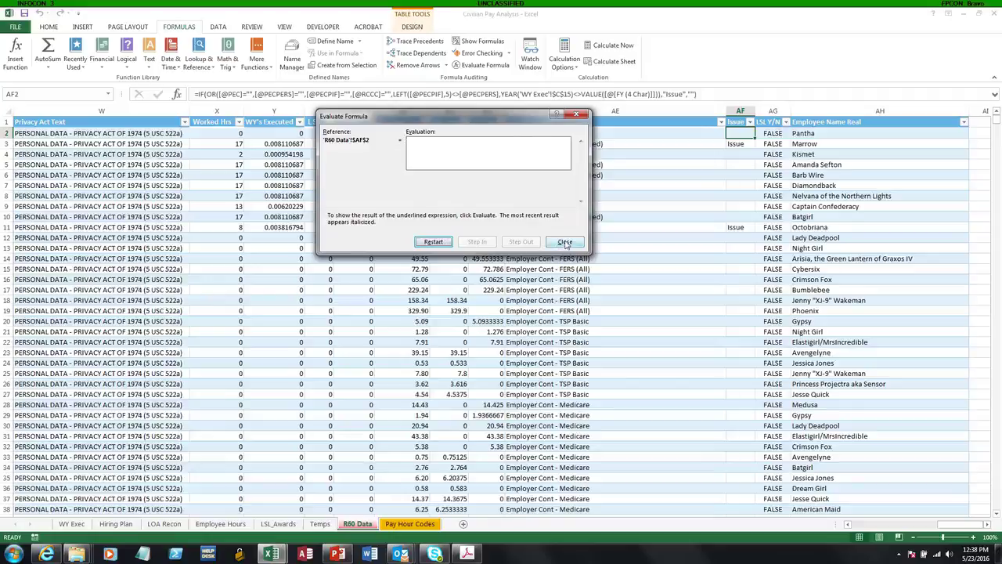
left_click(565, 242)
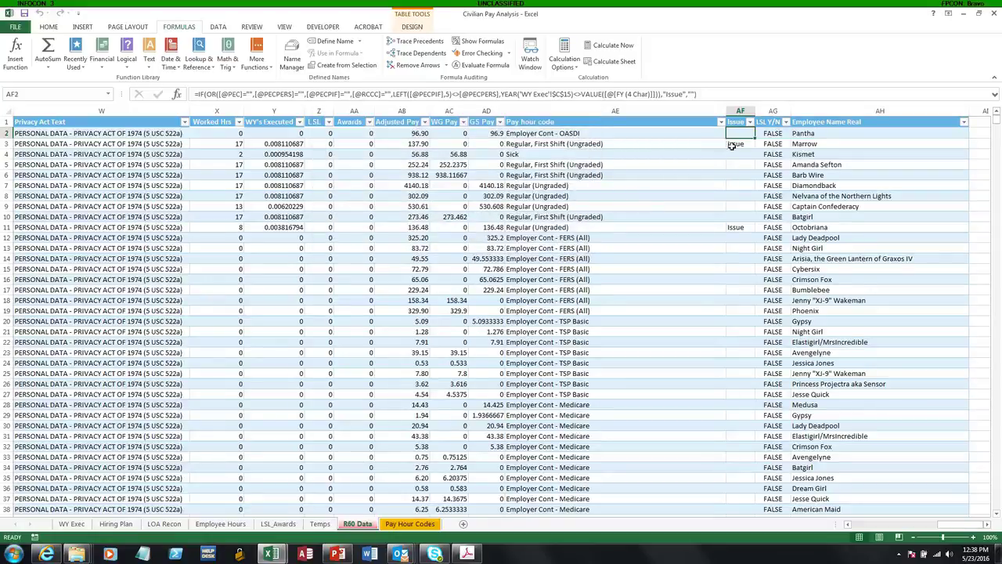
Evaluate the Issue formula in cell AF3 up to the result of its blank PECPERS test, and close the evaluation
left_click(734, 143)
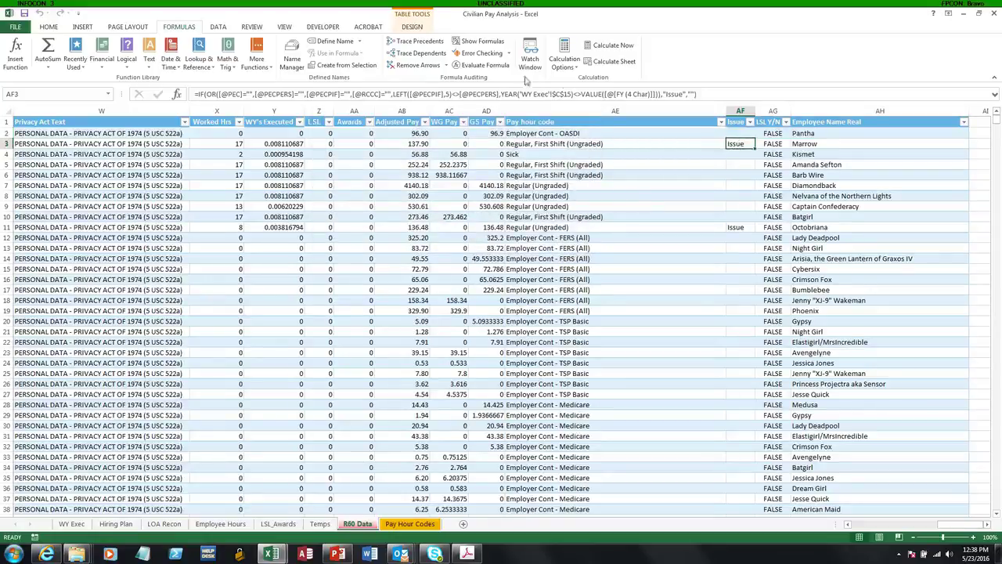
left_click(501, 69)
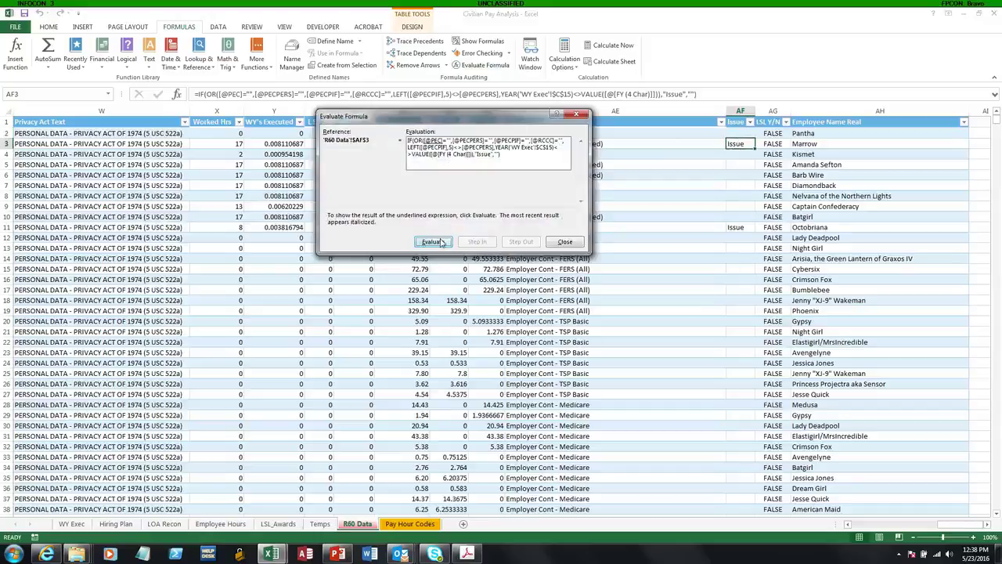
left_click(440, 242)
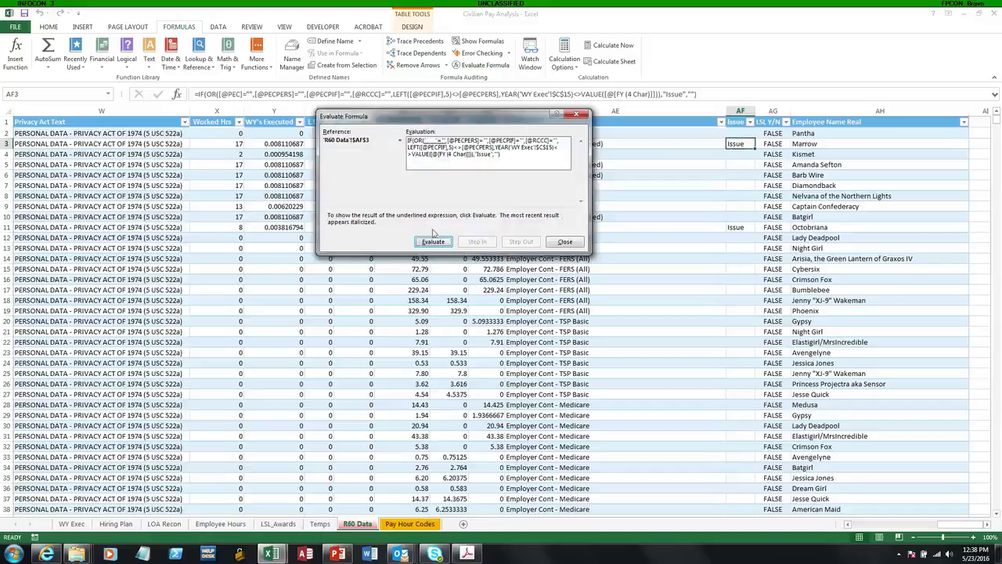
left_click(436, 241)
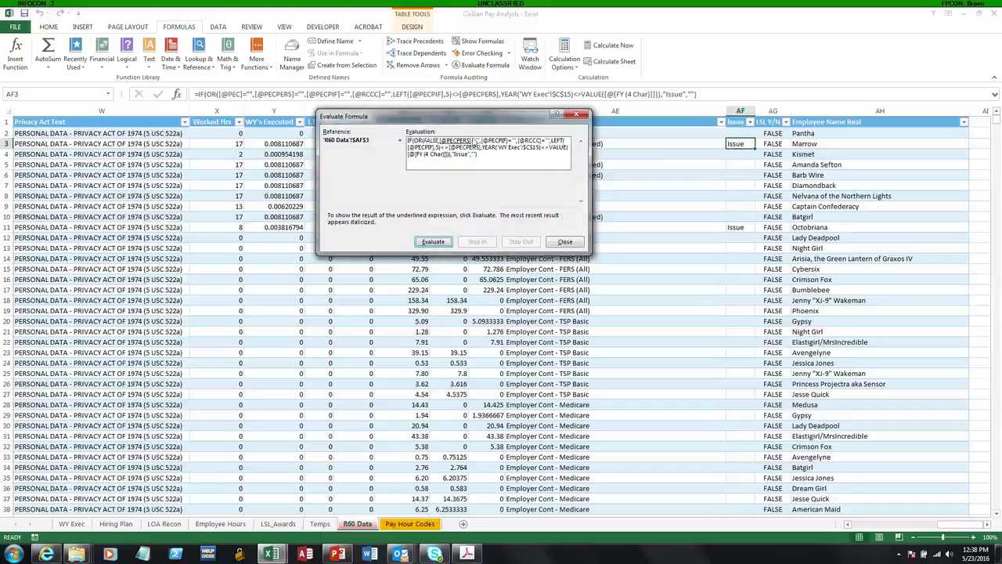
left_click(444, 243)
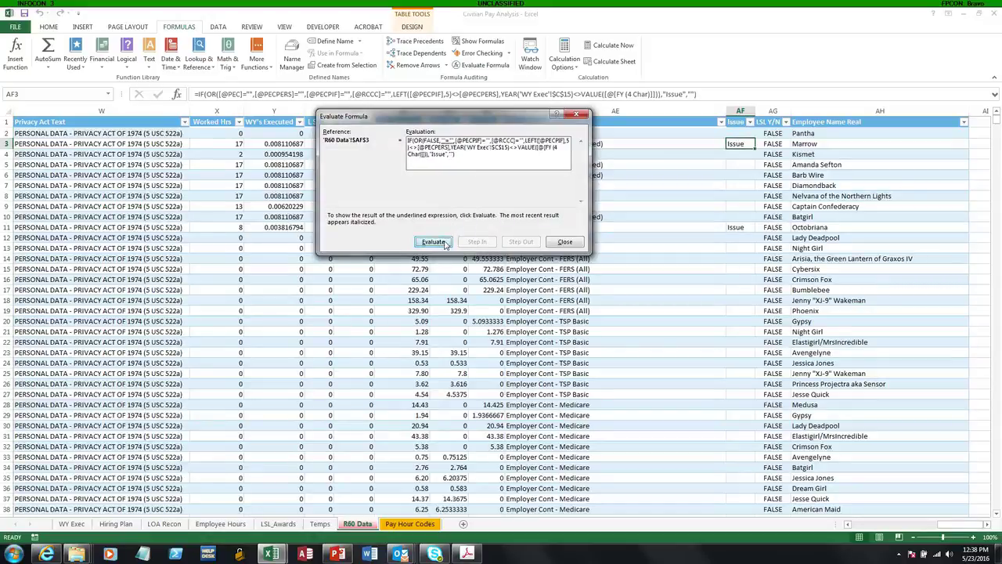
left_click(444, 242)
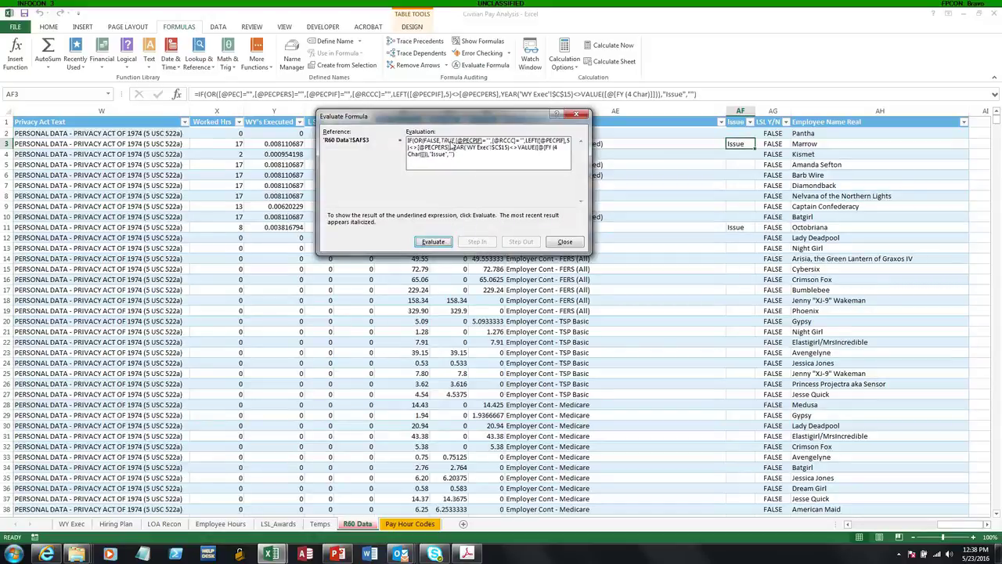
left_click(560, 241)
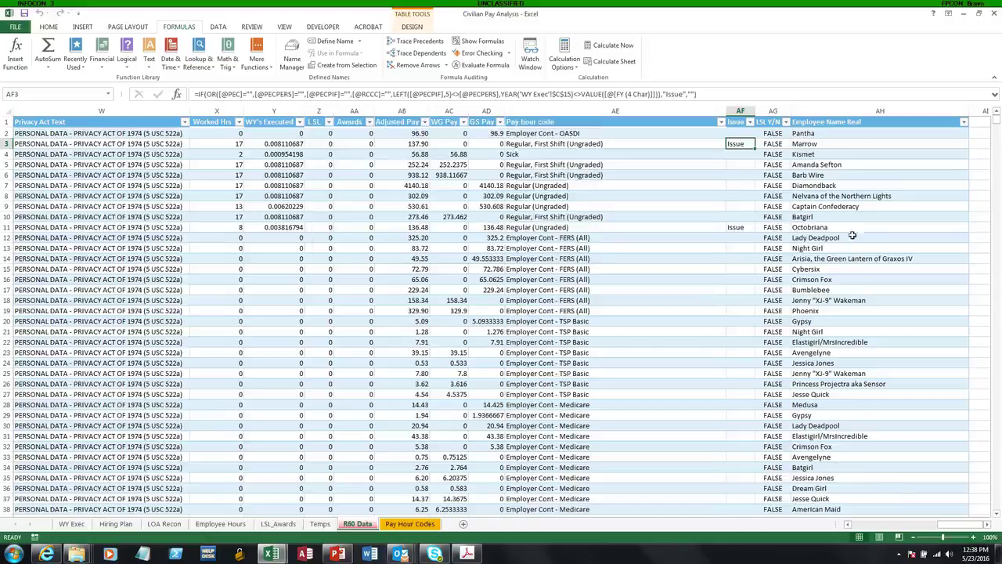
Trace the row 3 record back from its Issue cell and examine its PECPERS cell
left_click_drag(735, 143, 11, 147)
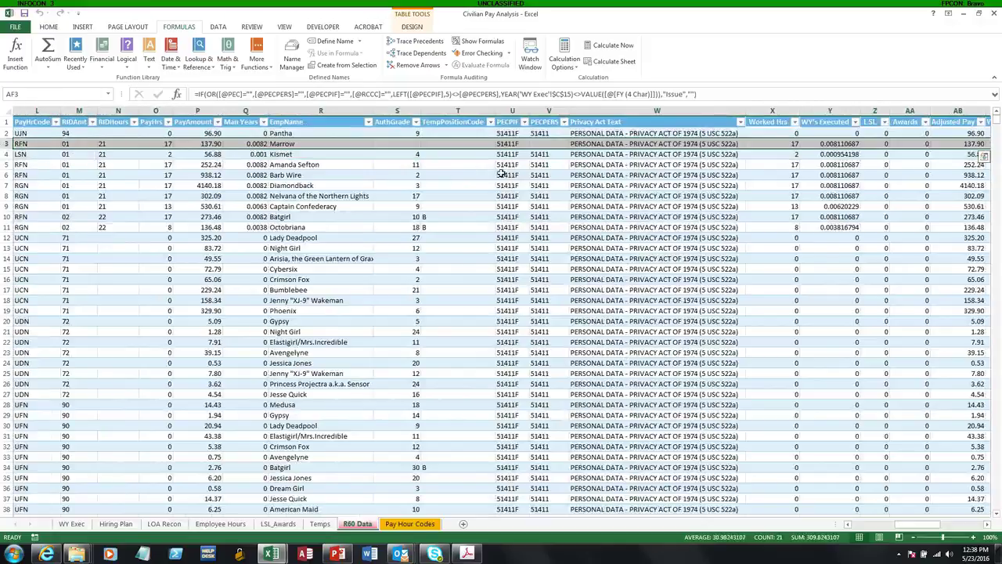
left_click(544, 144)
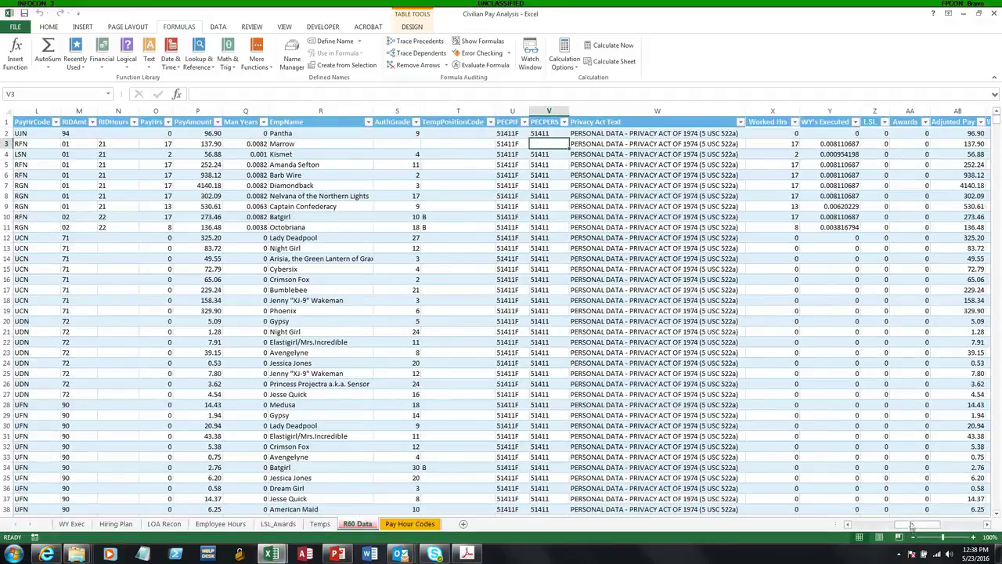
Return to the calculated columns and examine the formula in the first LSL Y/N cell, AG2
left_click_drag(914, 530, 918, 530)
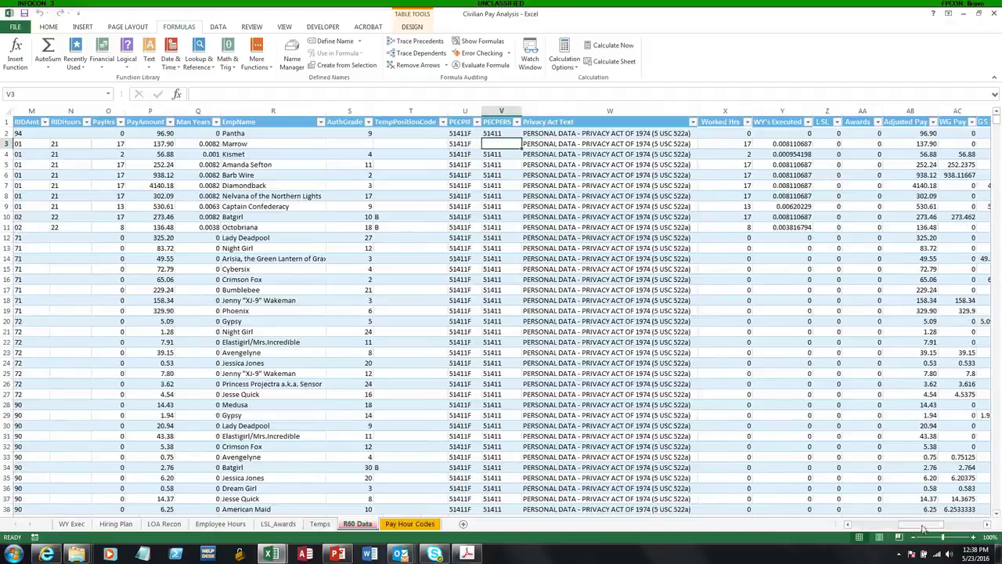
left_click_drag(922, 529, 958, 529)
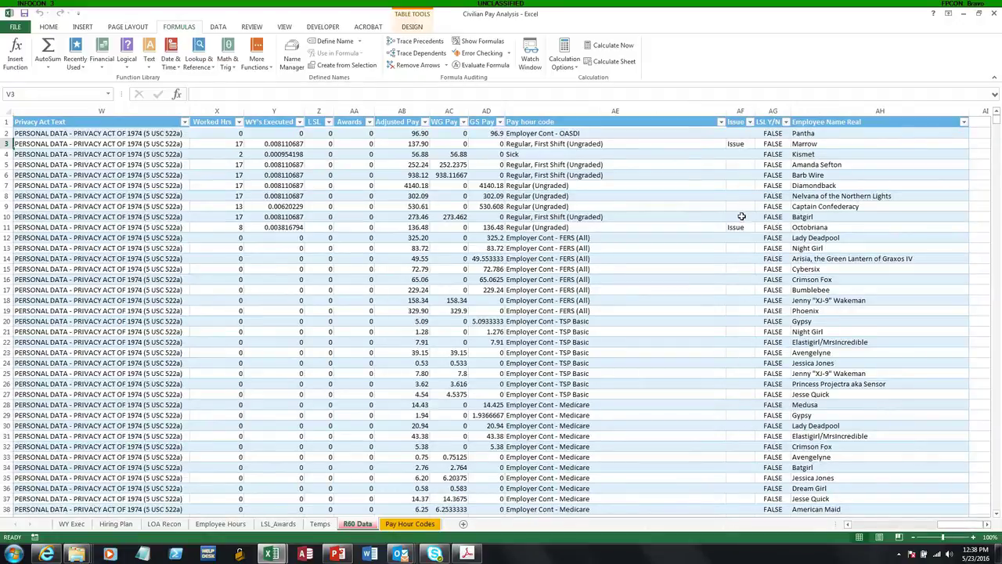
left_click(773, 134)
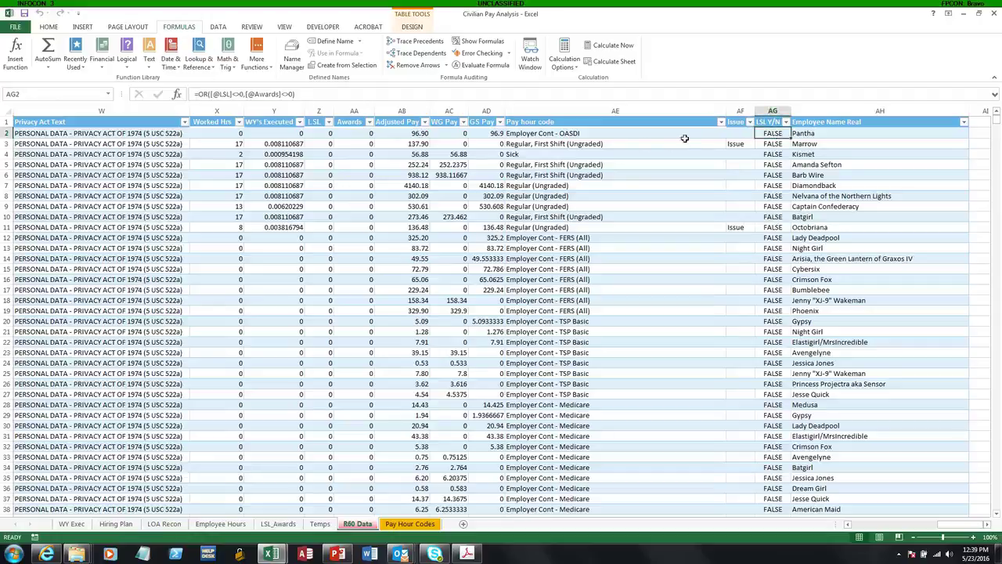
Rename the LSL Y/N column header to "LSL or Awards Y/N" and fit the column width to its contents
left_click(766, 123)
double_click(766, 122)
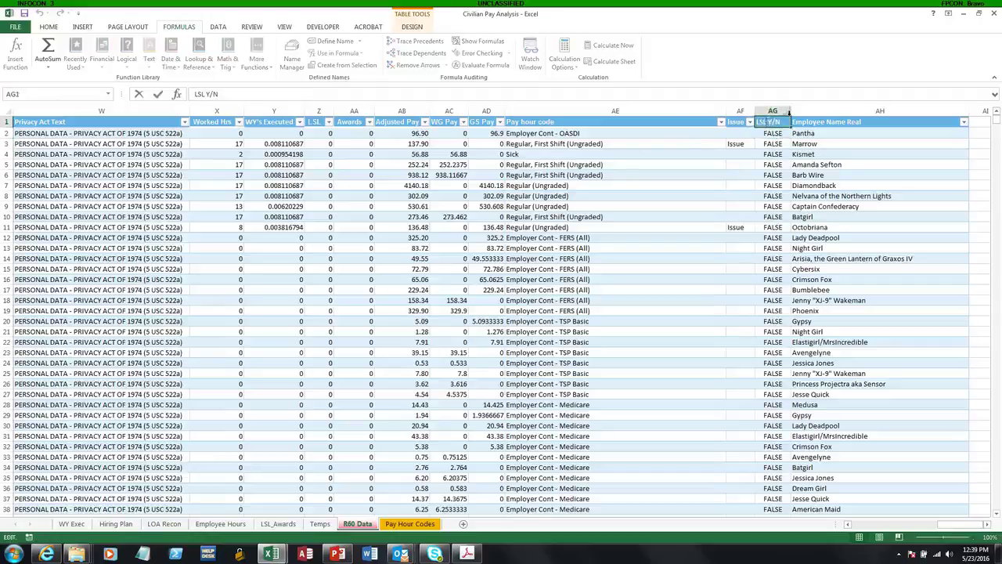
type("or Aw")
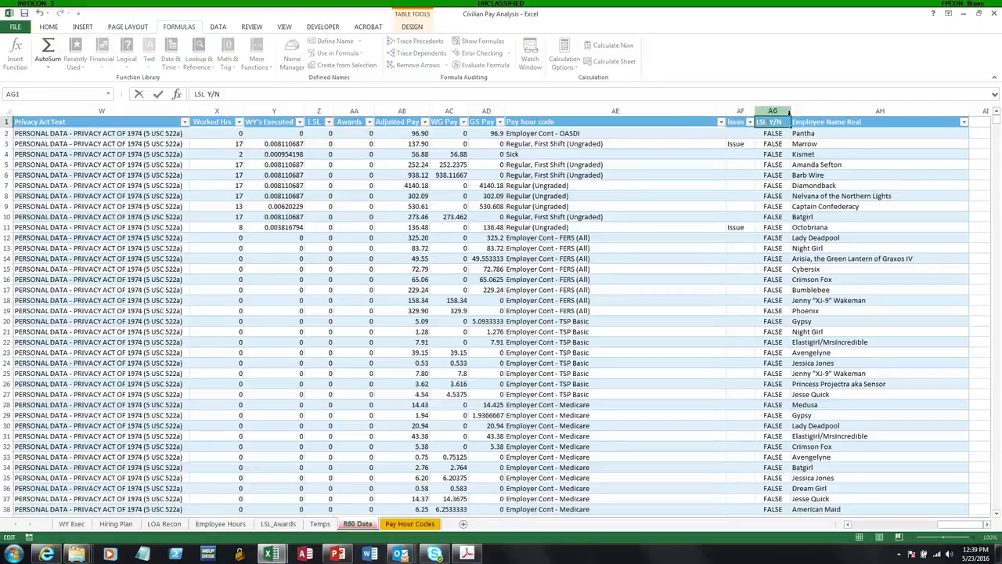
type("ards")
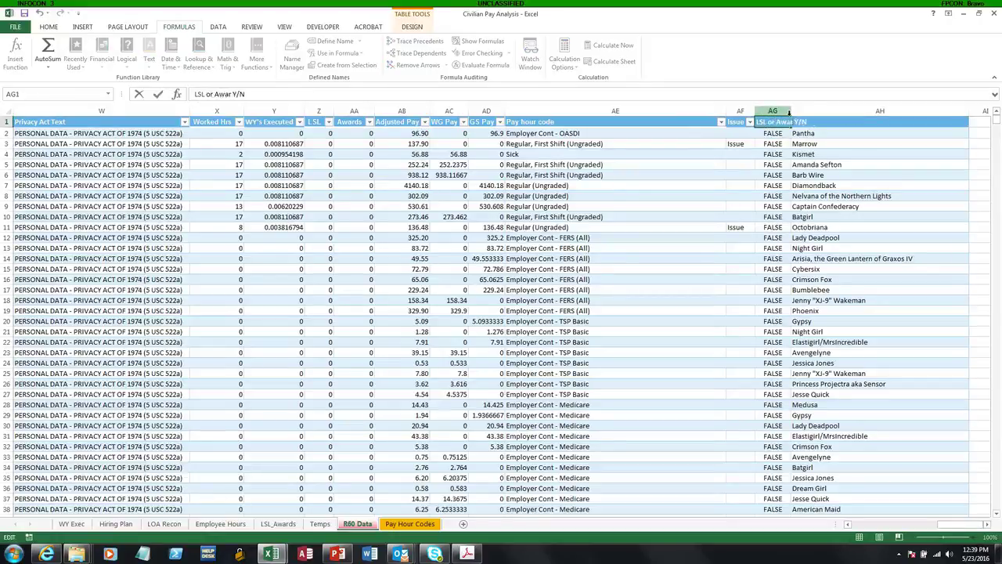
left_click(790, 174)
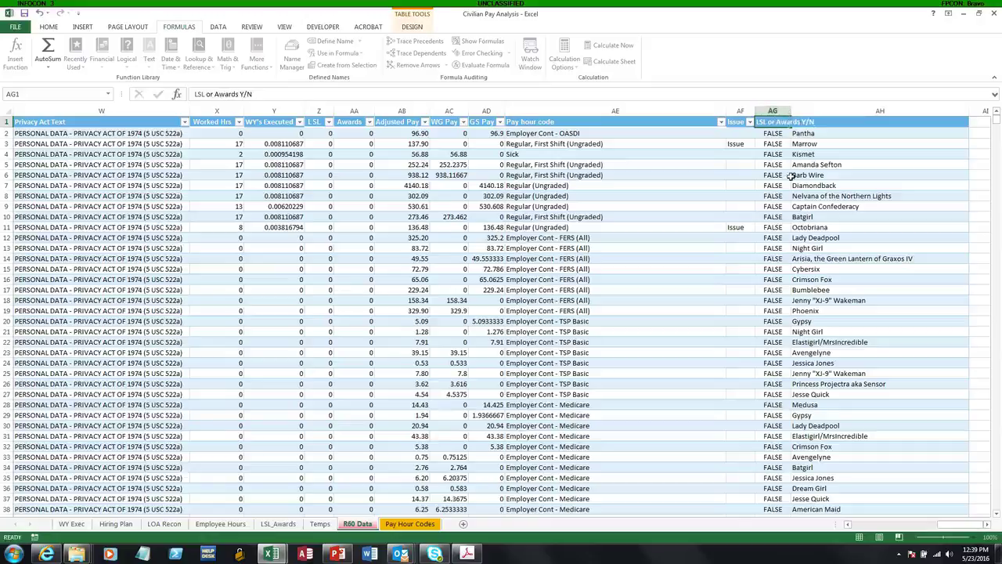
double_click(791, 111)
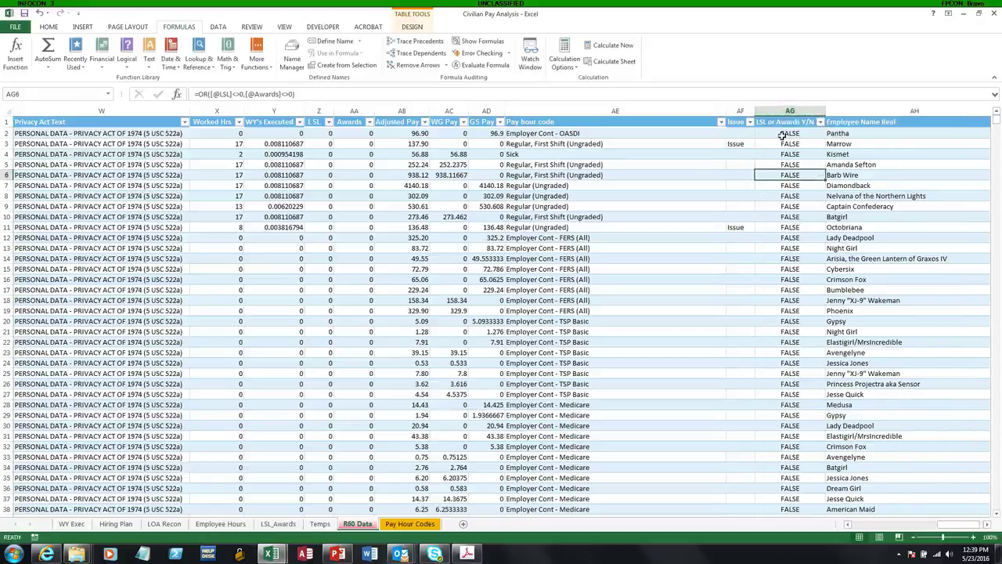
Examine the LSL and Awards tests of the OR formula in AG2, and check the column's filter values without applying a filter
left_click(782, 134)
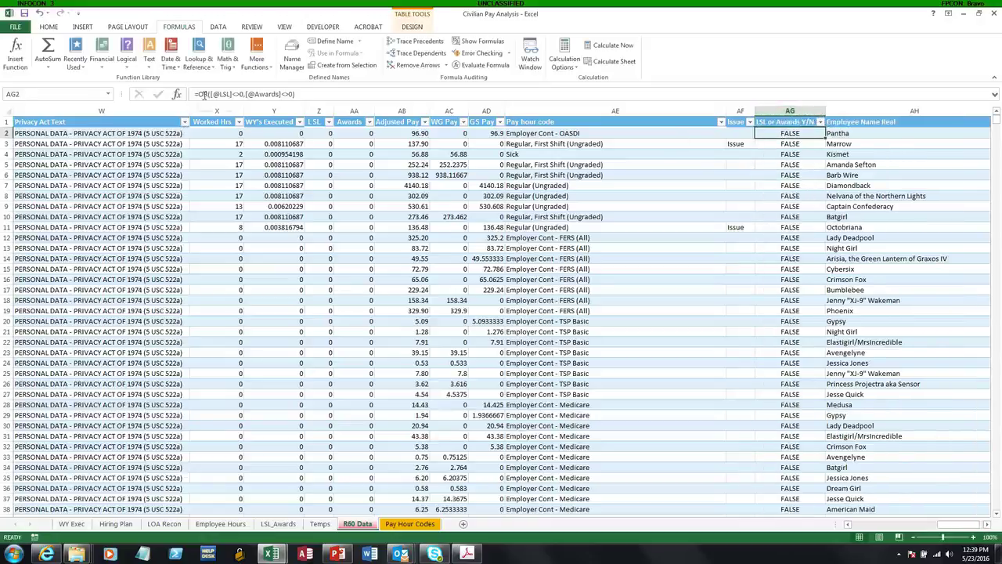
left_click(272, 94)
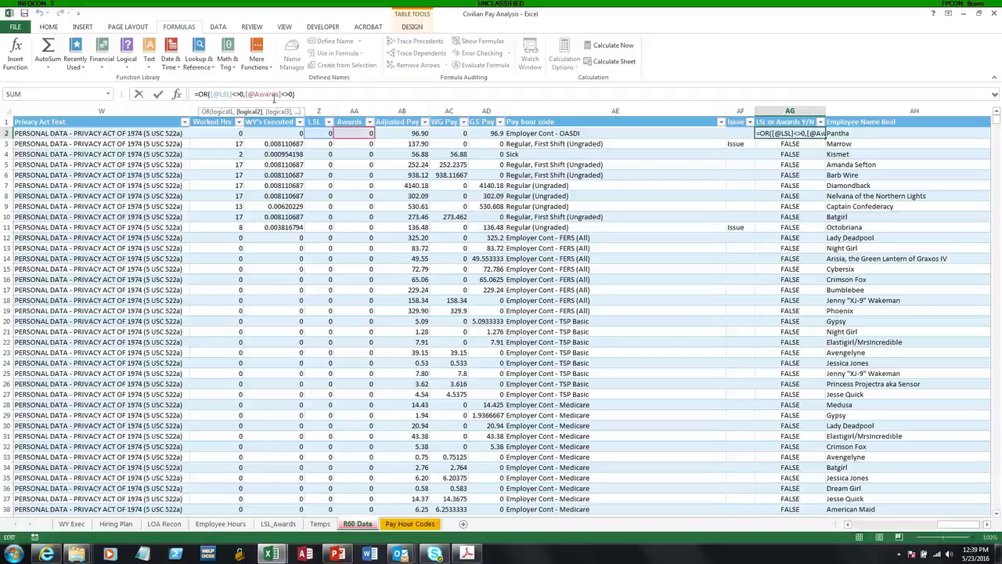
left_click(297, 94)
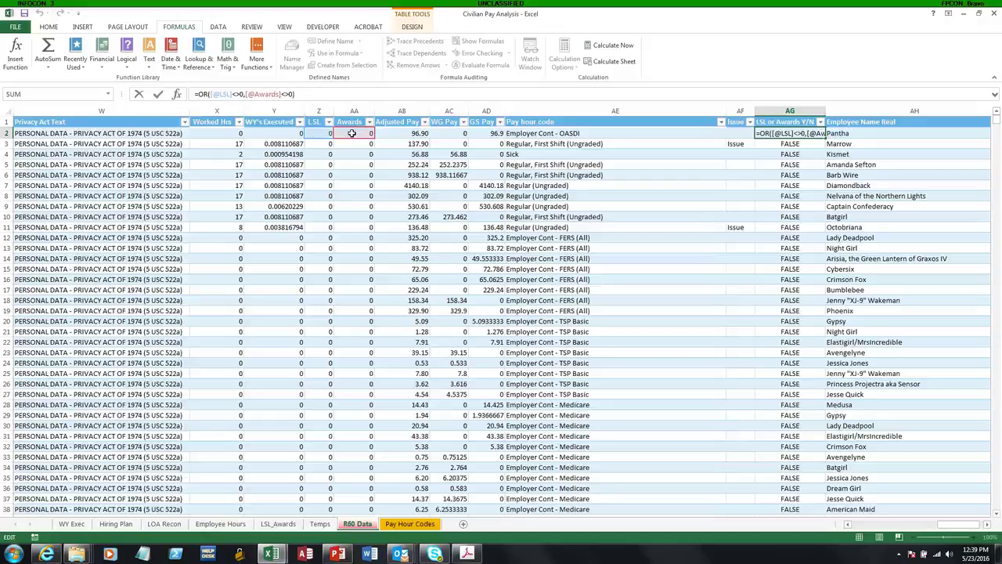
key("Return")
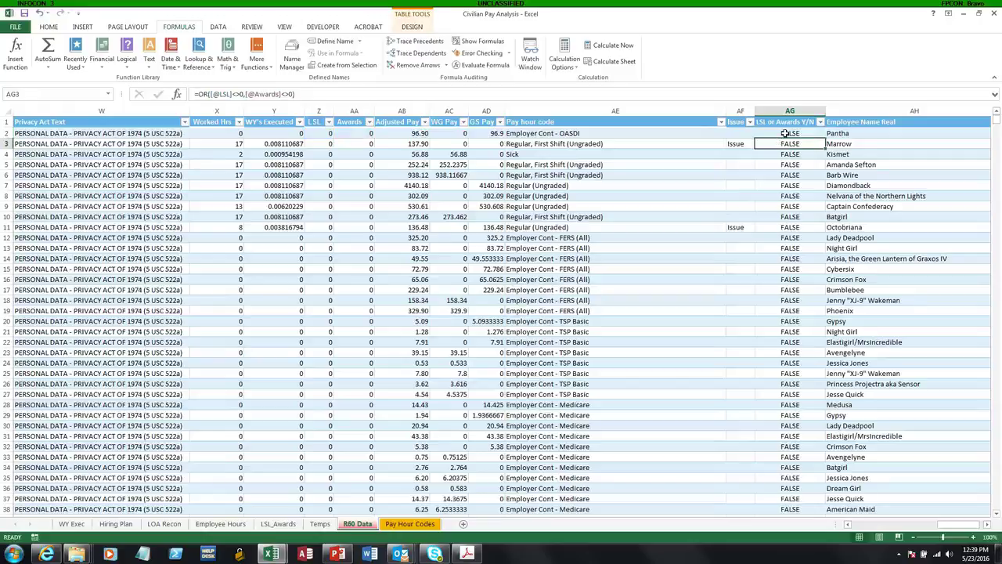
left_click(819, 121)
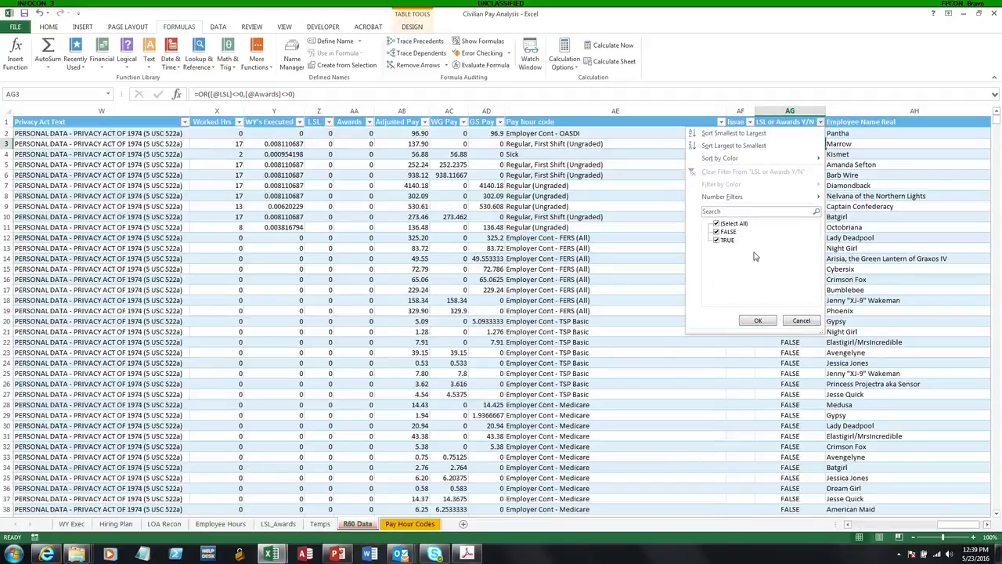
left_click(800, 321)
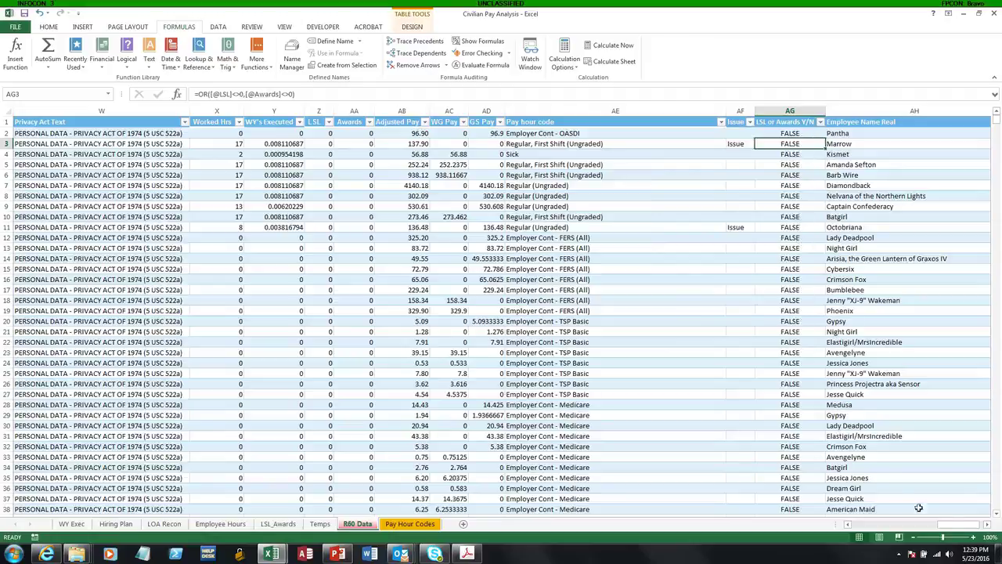
Select AH2 through AH28 in the Employee Name Real column and compare the names with the source EmpName column
left_click(987, 525)
left_click(987, 525)
left_click(987, 524)
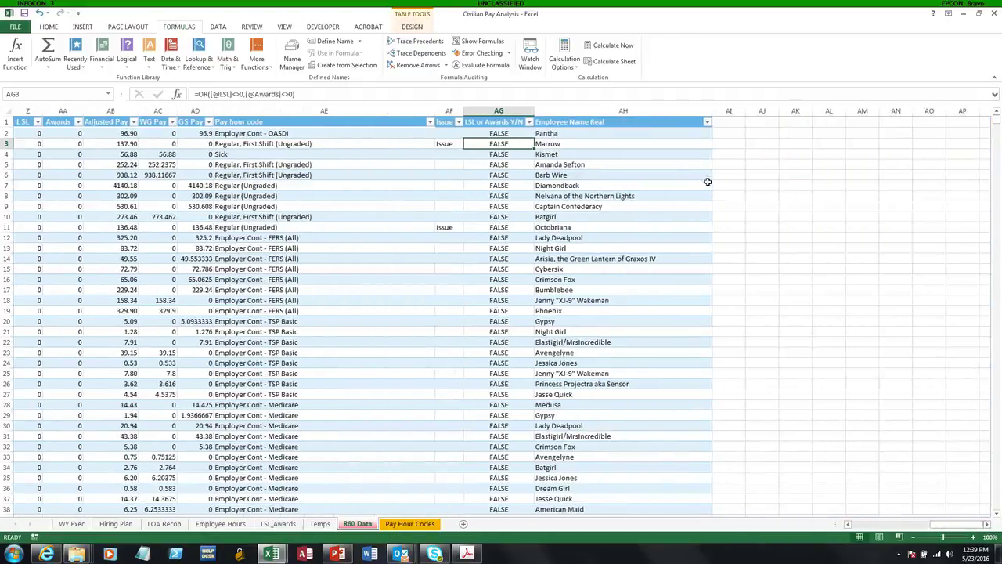
left_click_drag(624, 134, 606, 404)
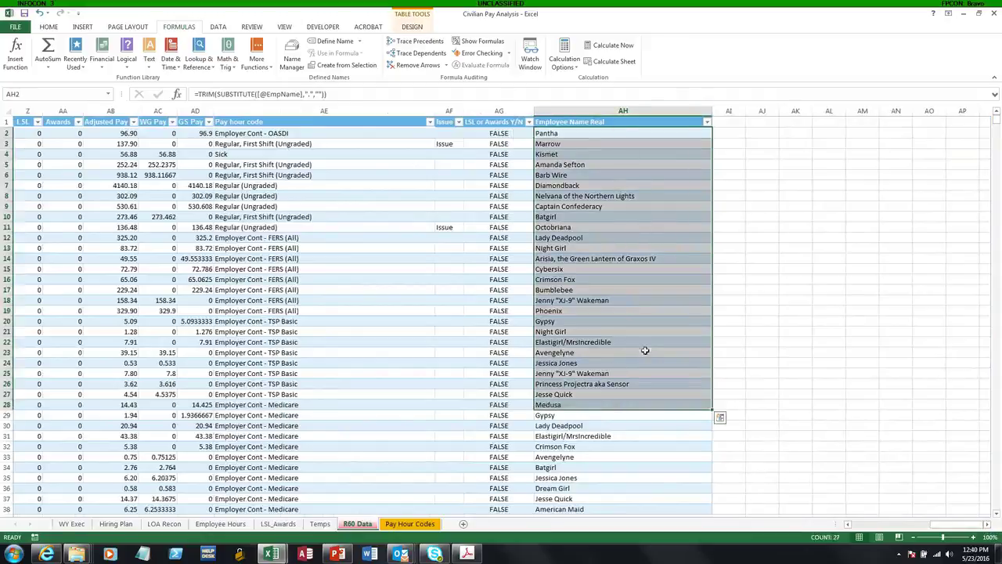
left_click_drag(955, 525, 897, 541)
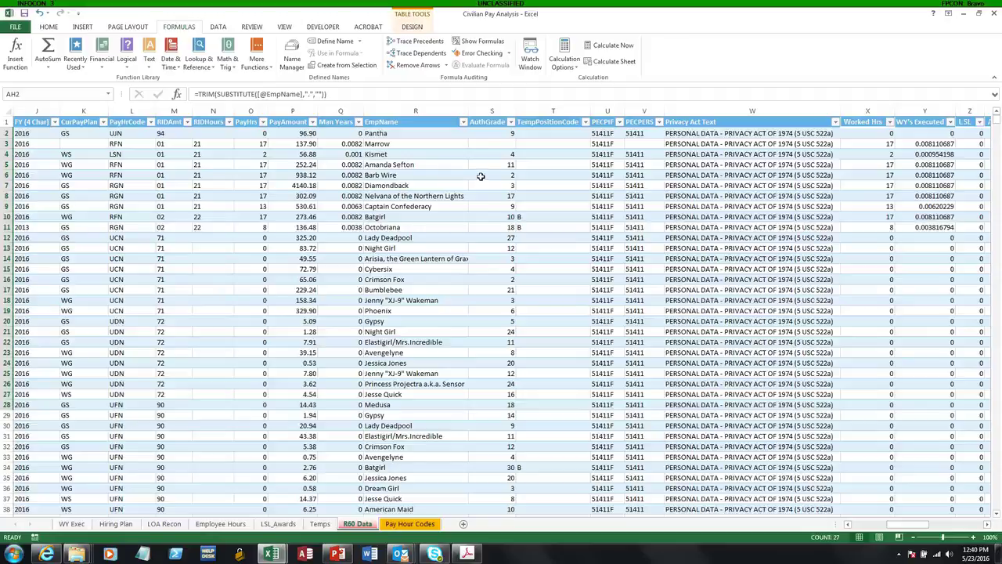
left_click_drag(898, 530, 960, 523)
Examine the TRIM and SUBSTITUTE formula in AH2 argument by argument, and close it without changes
left_click(691, 226)
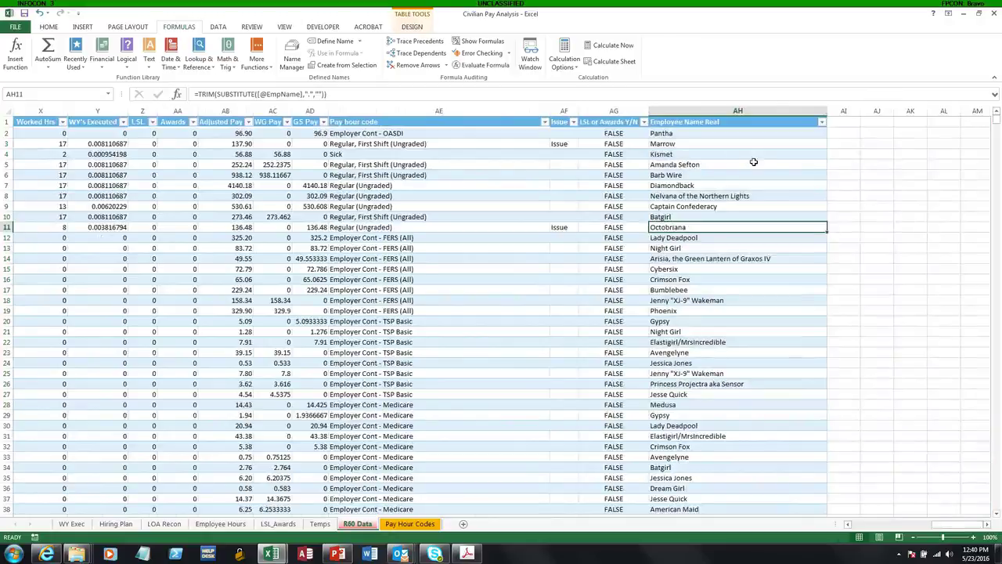
left_click(682, 135)
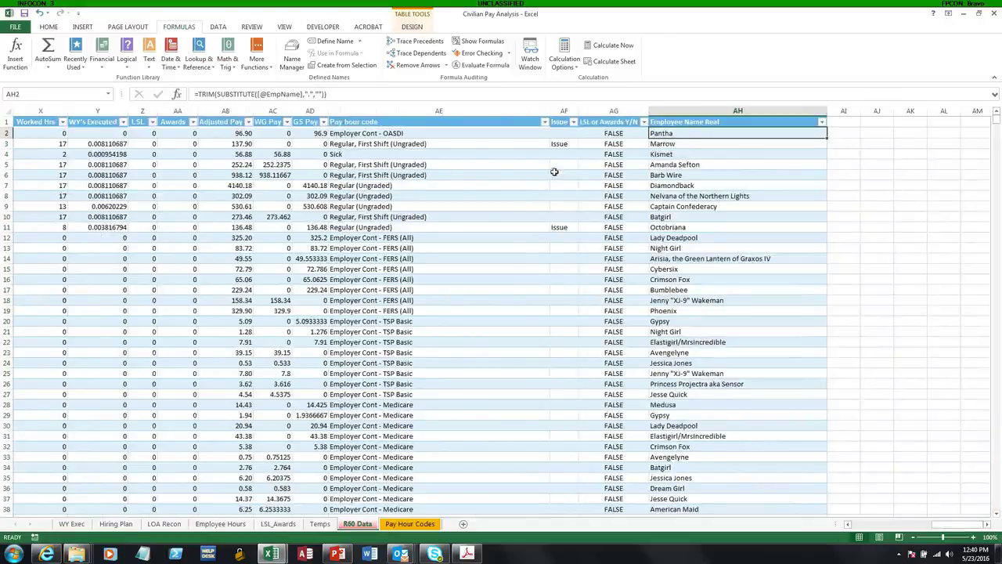
left_click(218, 93)
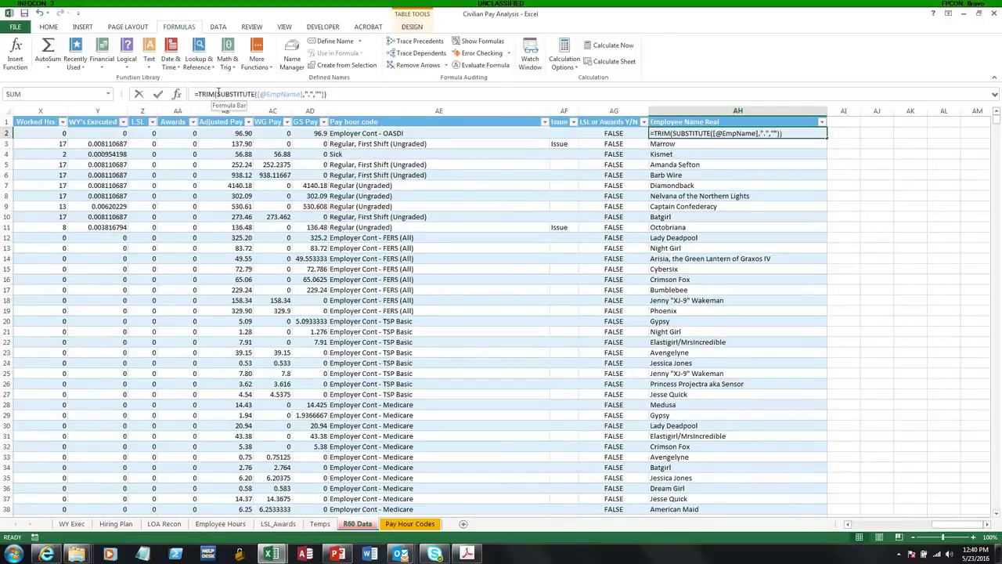
left_click_drag(217, 94, 269, 93)
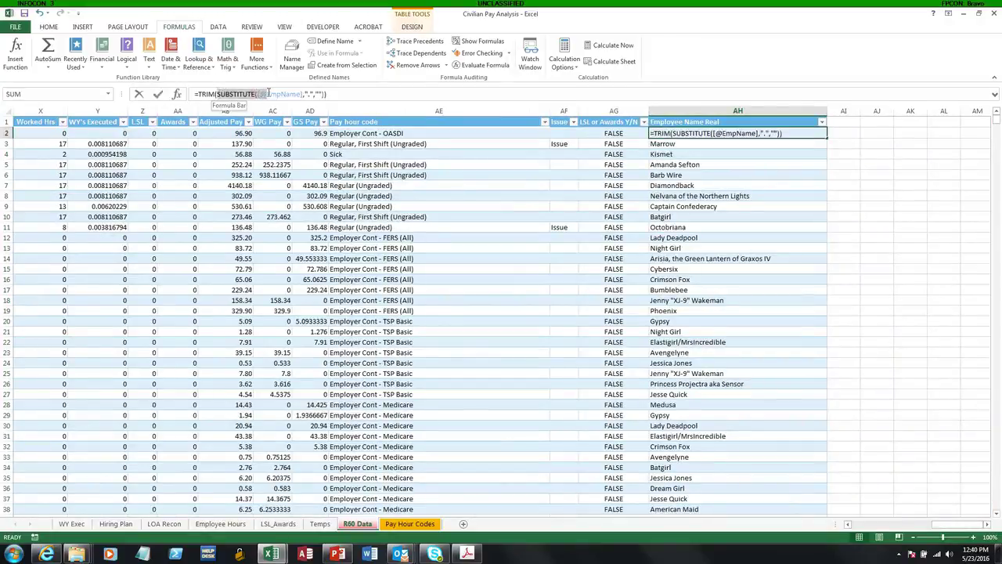
left_click(271, 94)
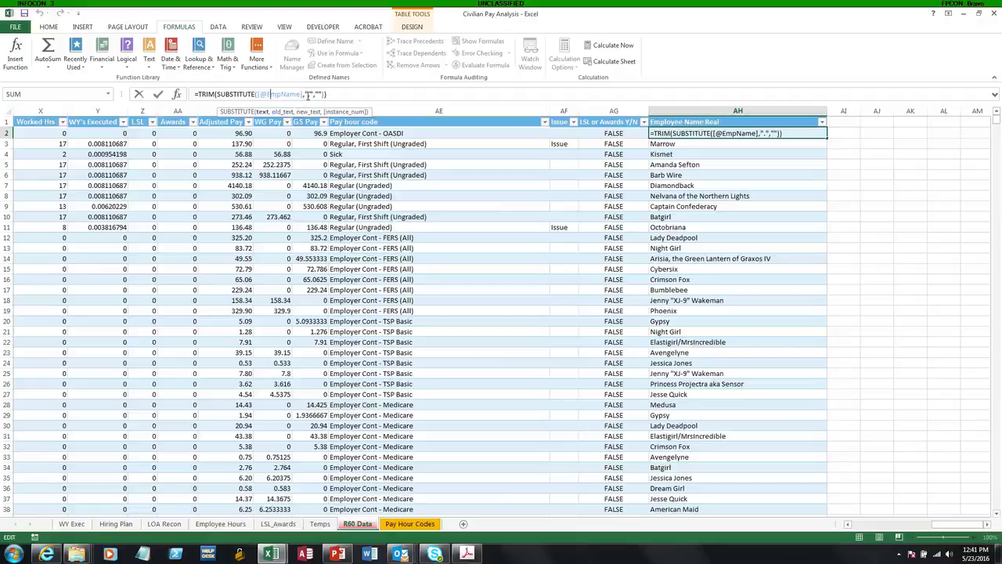
left_click(312, 93)
left_click(317, 93)
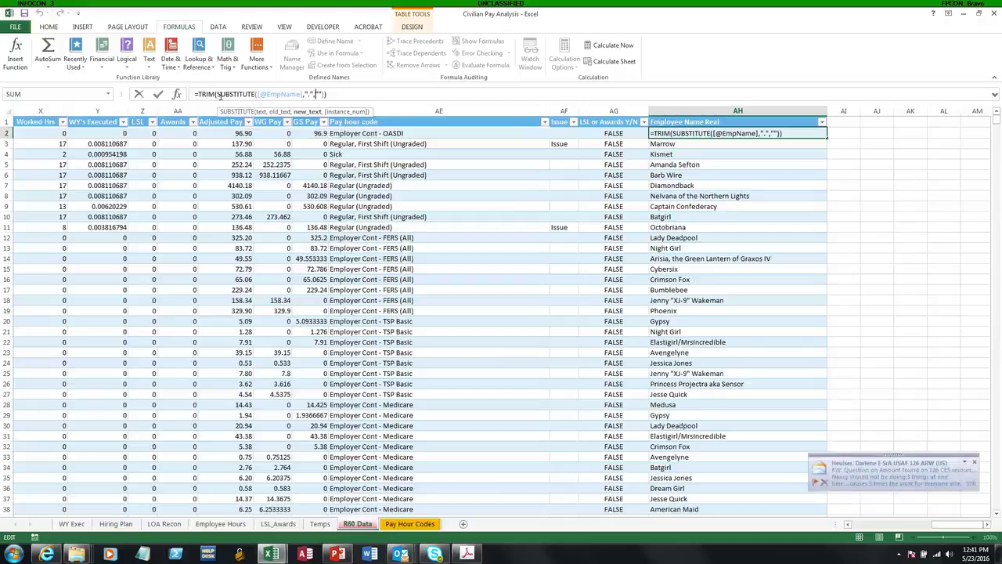
key("Return")
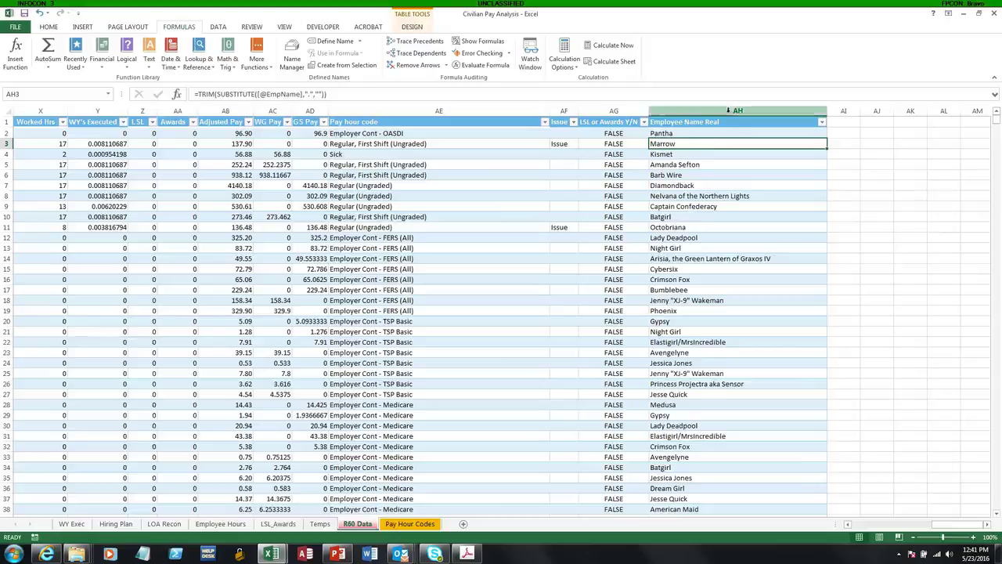
Highlight the calculated columns X through AH to review their extent, and clear the highlight by selecting cell AE8
left_click_drag(732, 111, 308, 116)
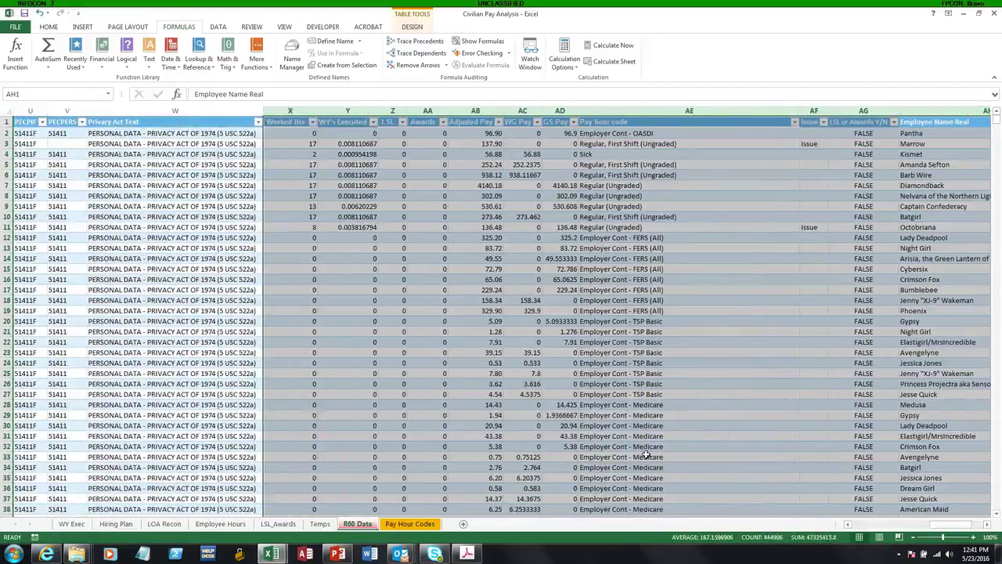
left_click(987, 525)
left_click(987, 525)
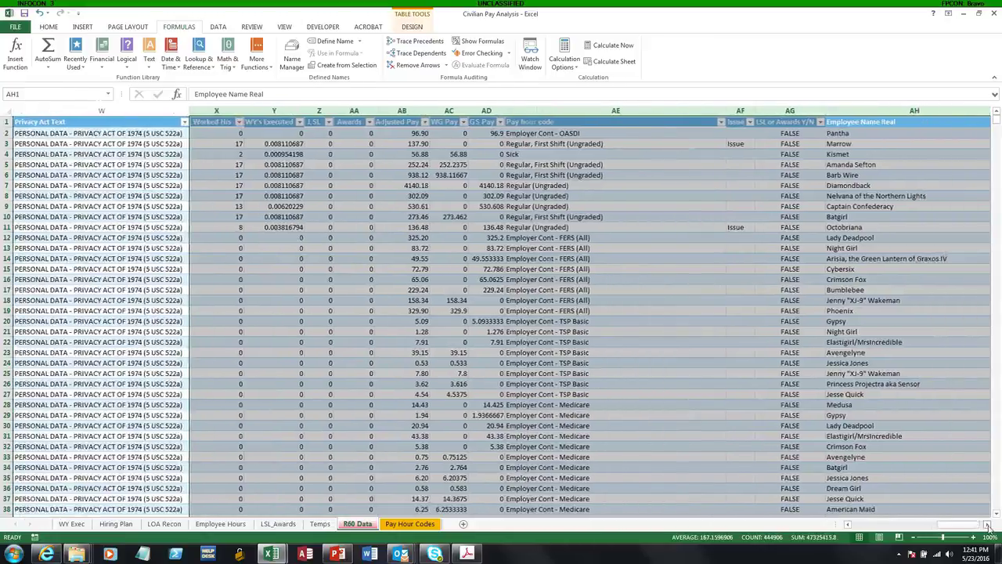
left_click(987, 525)
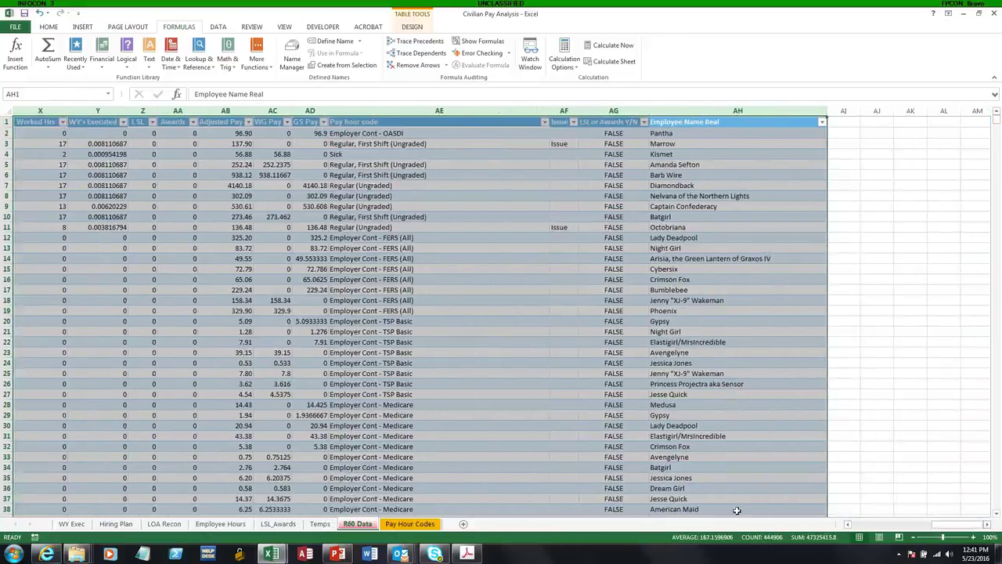
left_click(848, 524)
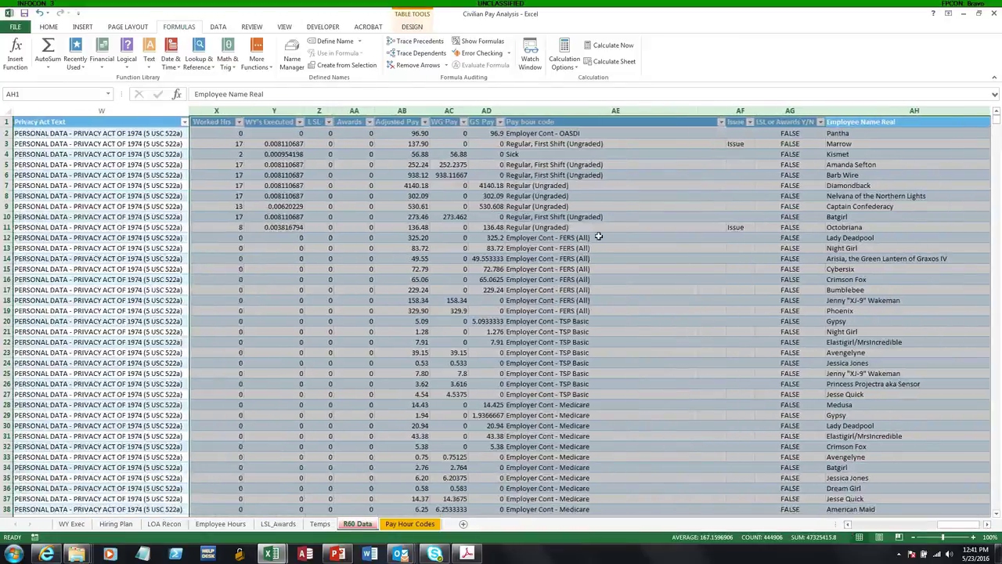
left_click(554, 196)
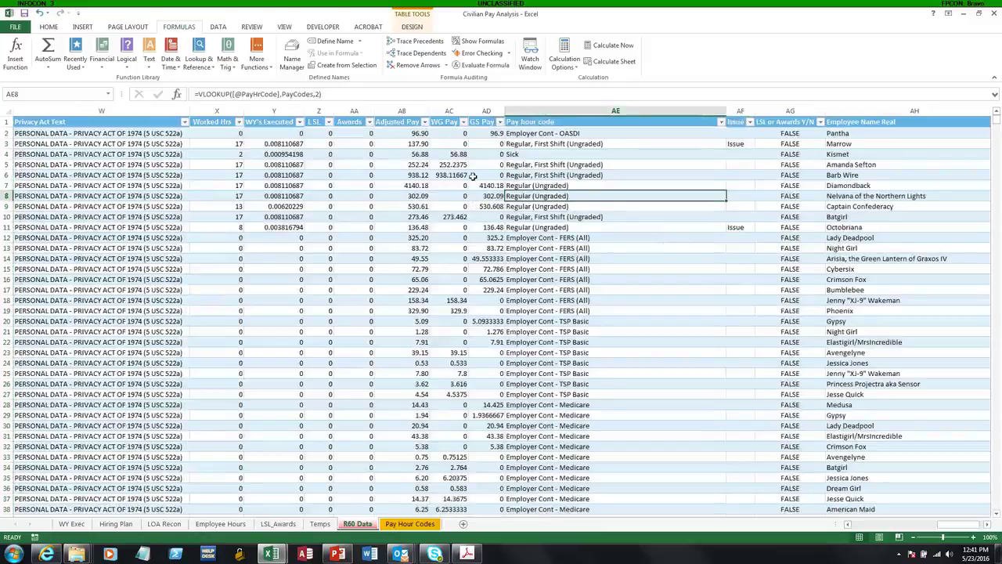